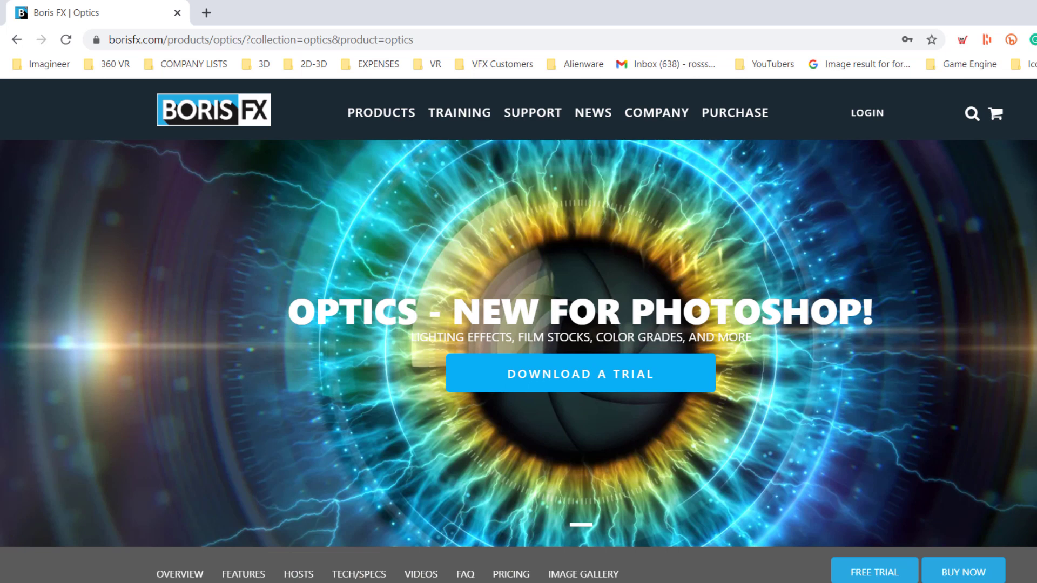
Look through the Optics product page on the Boris FX site down to its features section
scroll(519, 362, down, 10)
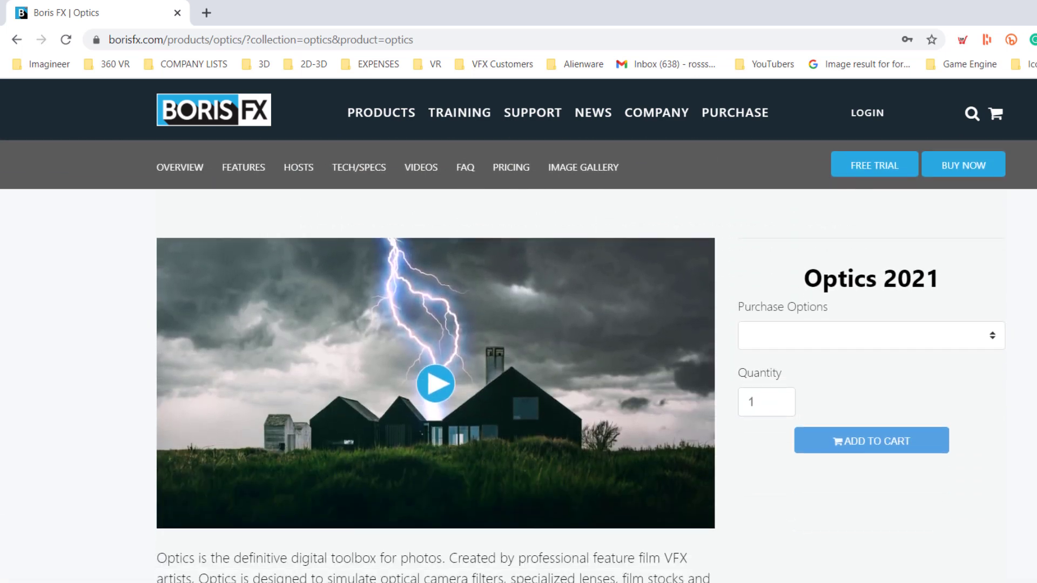
scroll(519, 361, down, 10)
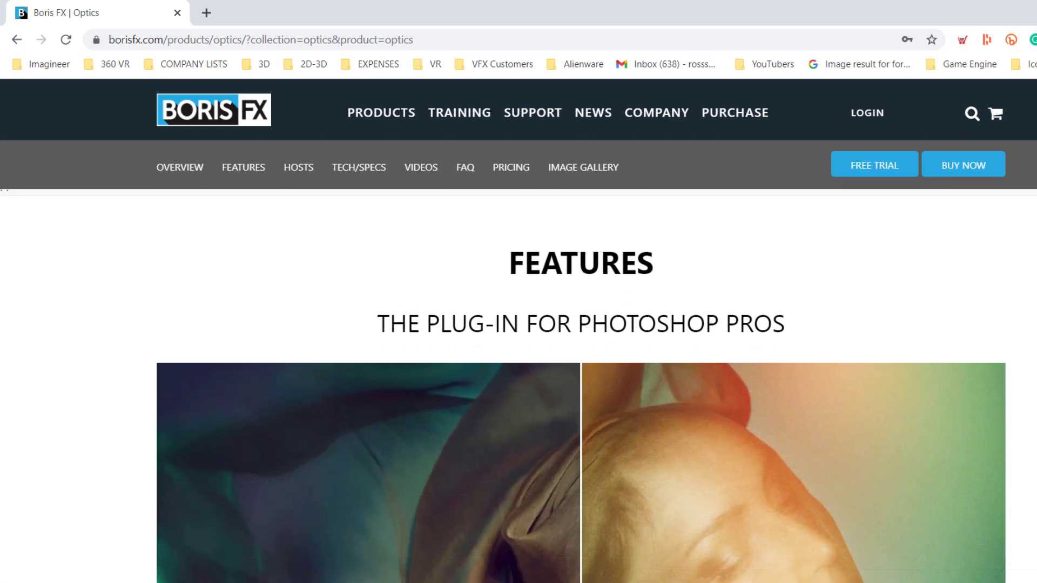
scroll(519, 362, down, 8)
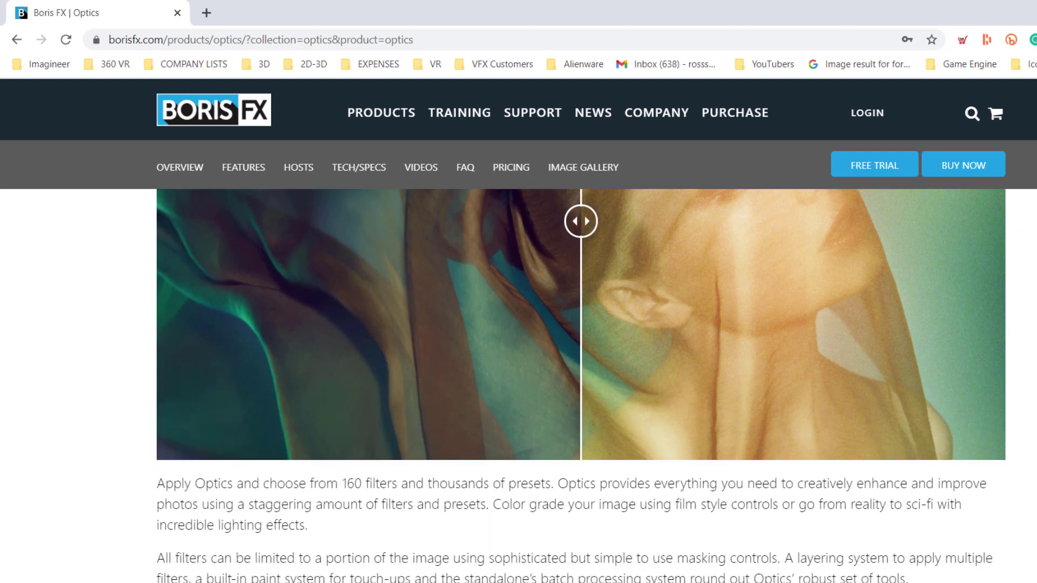
scroll(519, 362, down, 6)
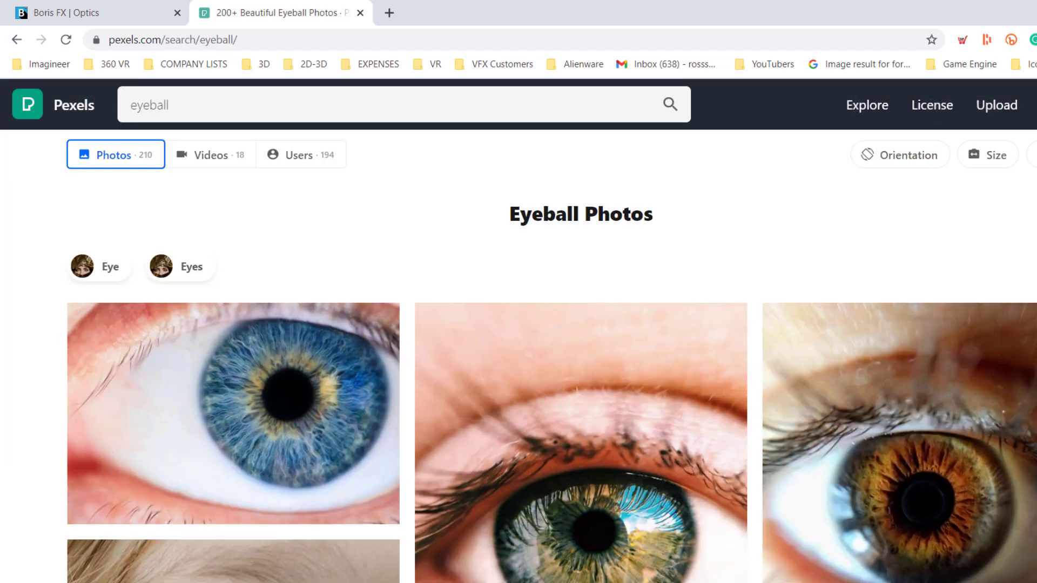
Open the close-up photo of the green human eye from the Pexels eyeball results and show its download options
scroll(551, 357, down, 7)
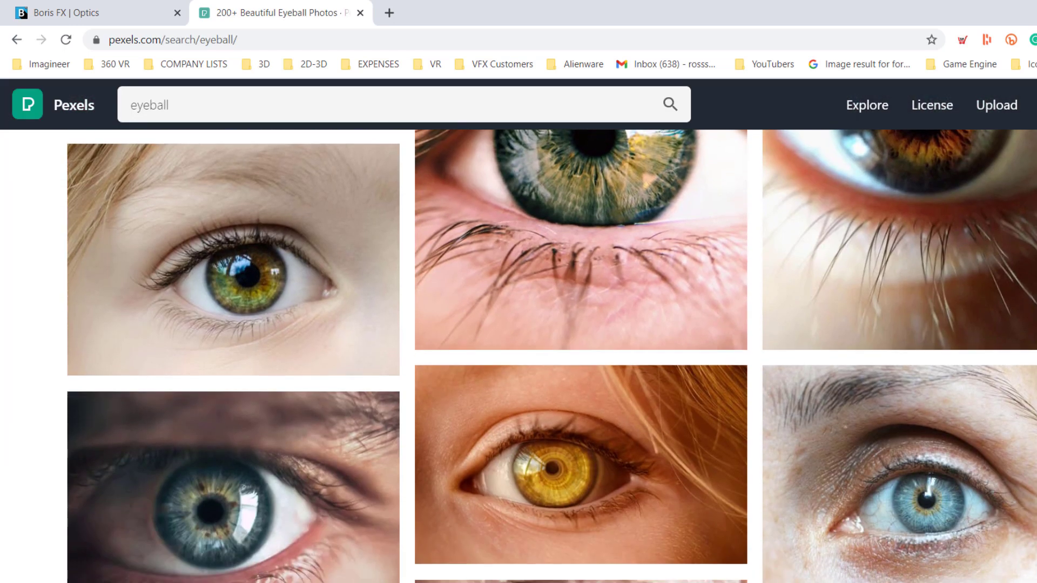
scroll(551, 357, down, 3)
click(335, 160)
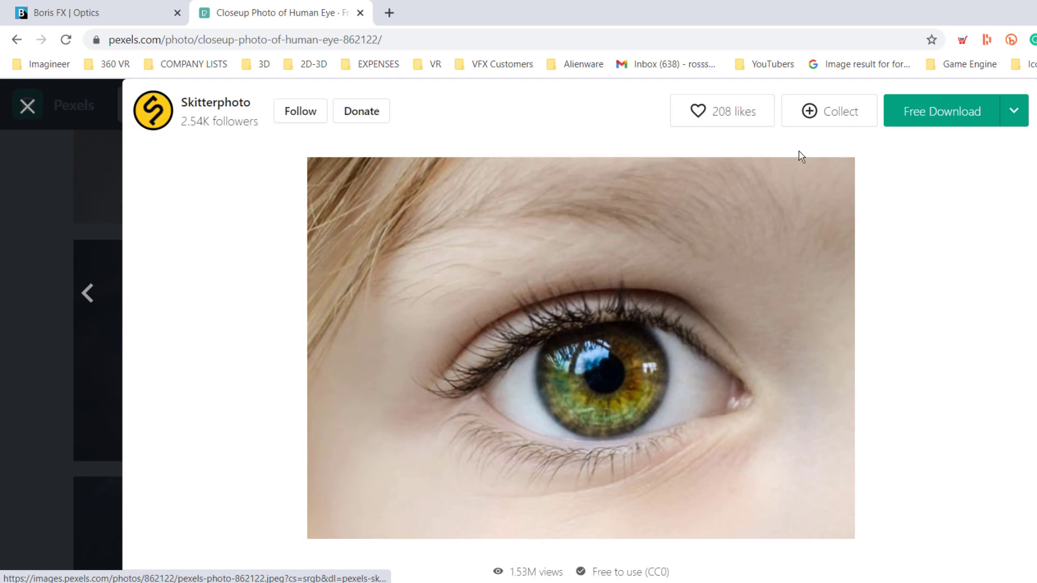
click(1019, 118)
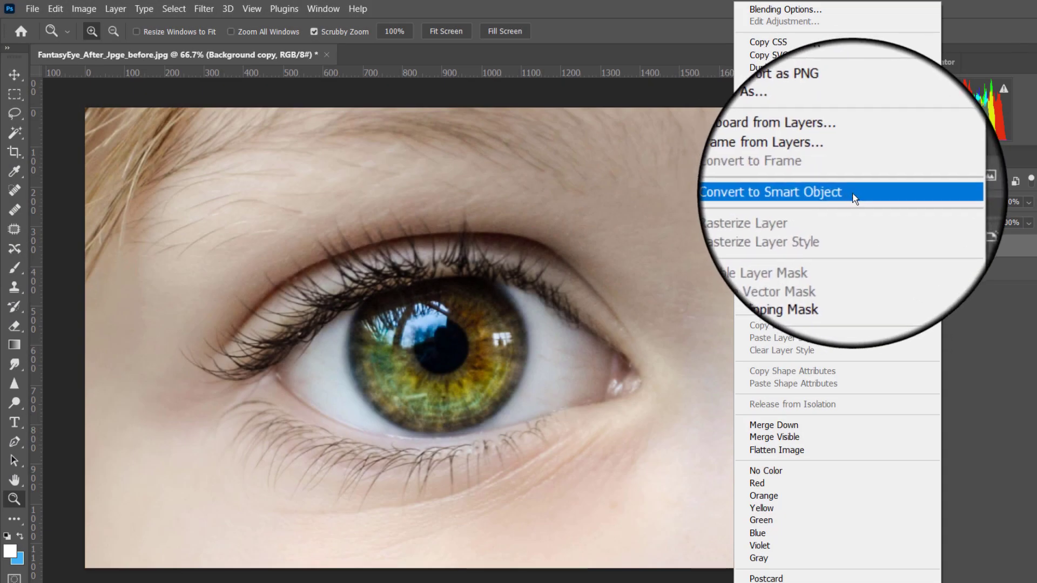
In Photoshop, convert the Background copy layer to a smart object and launch the Boris FX Optics filter on it
click(858, 195)
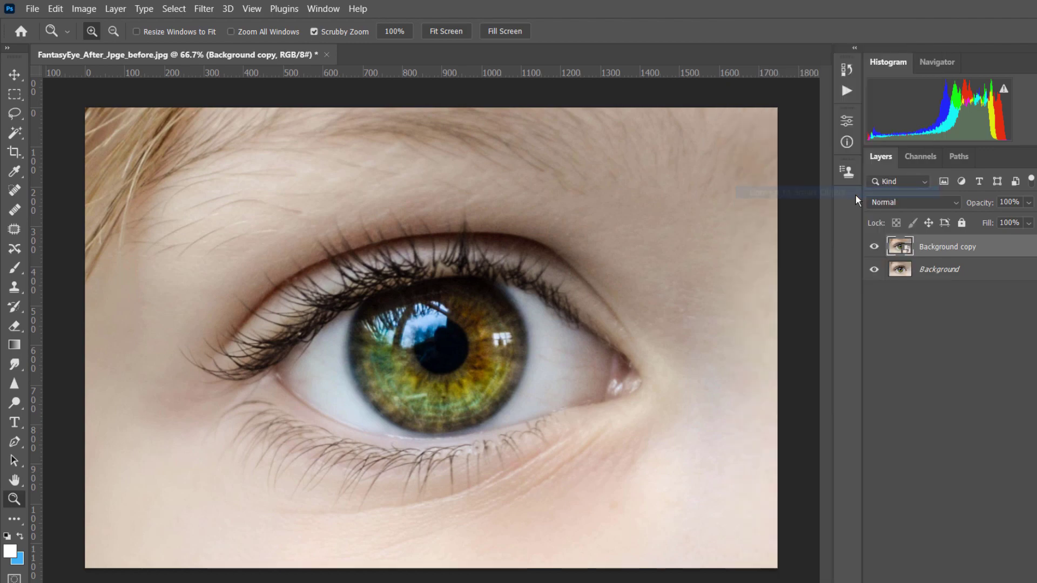
click(204, 10)
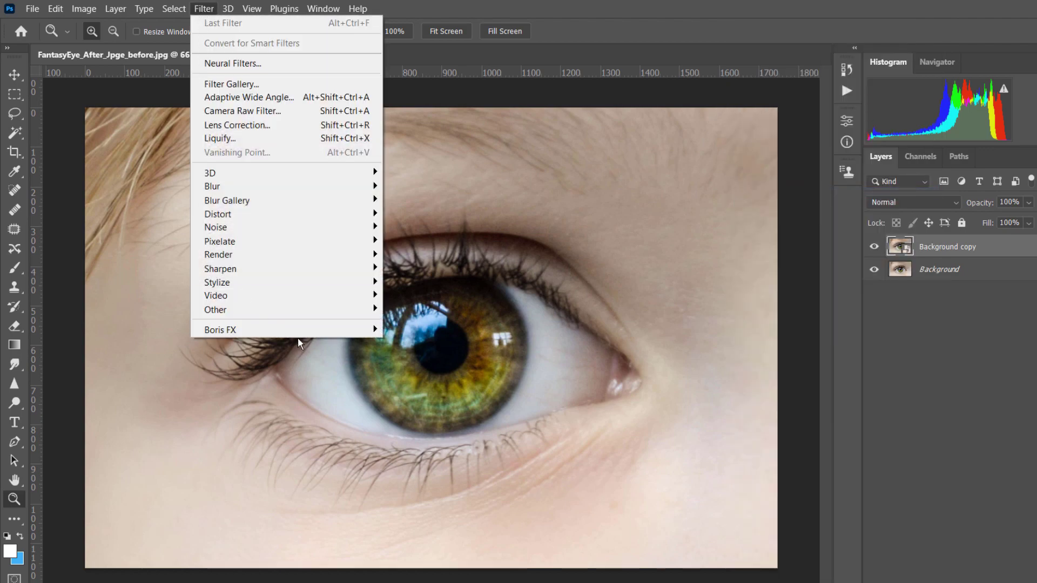
mouse_move(303, 331)
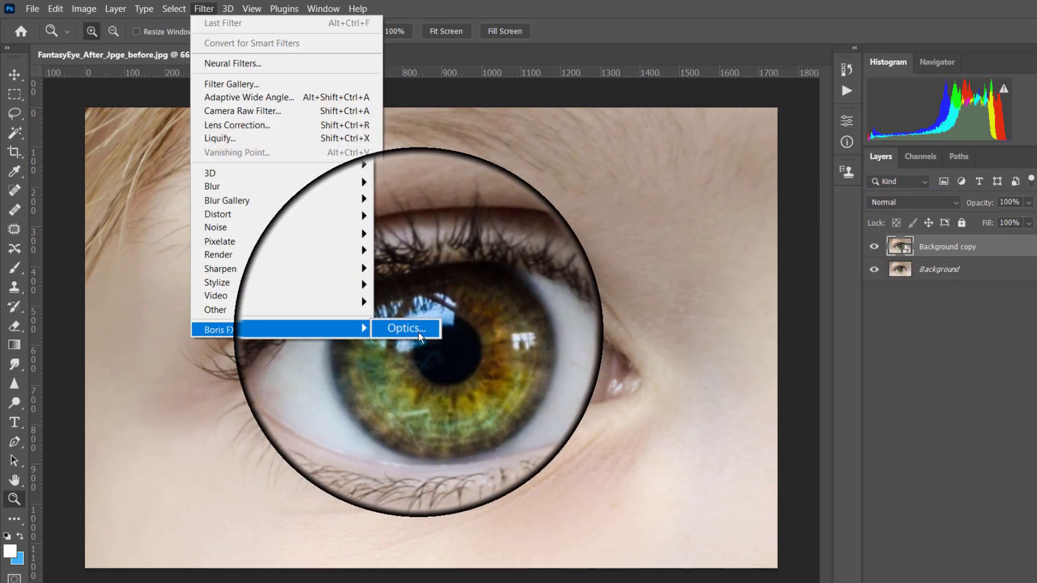
click(419, 334)
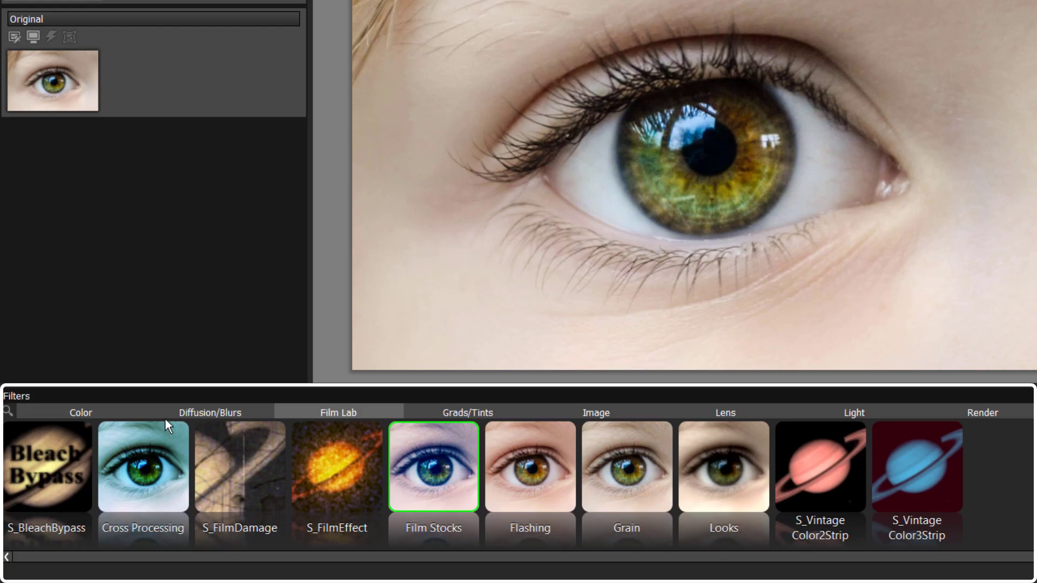
Examine the filter categories, including Diffusion/Blurs, Film Lab, Grads/Tints and Image, along with the presets and parameters
click(165, 473)
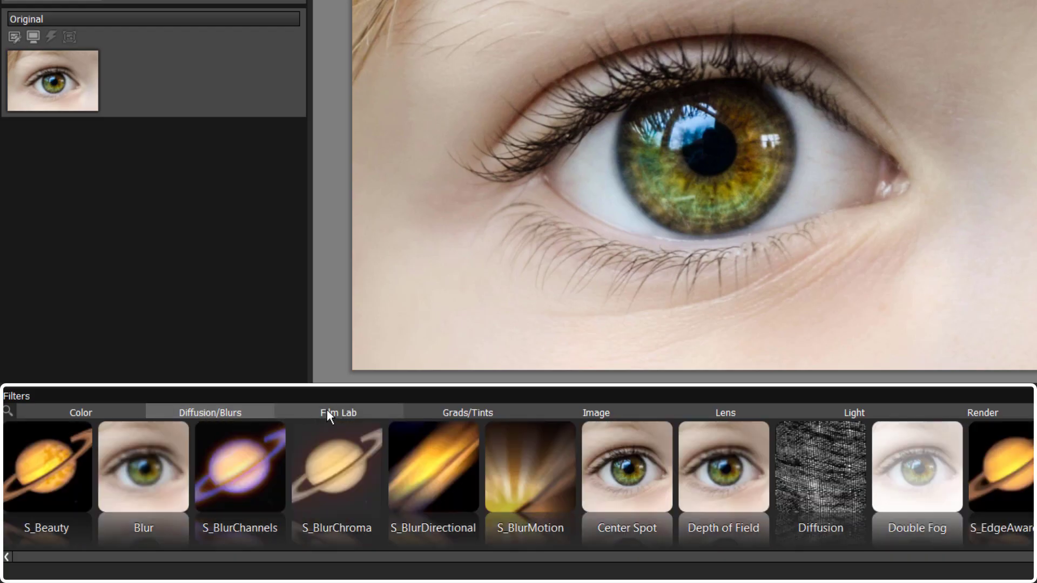
click(327, 412)
click(456, 414)
click(599, 413)
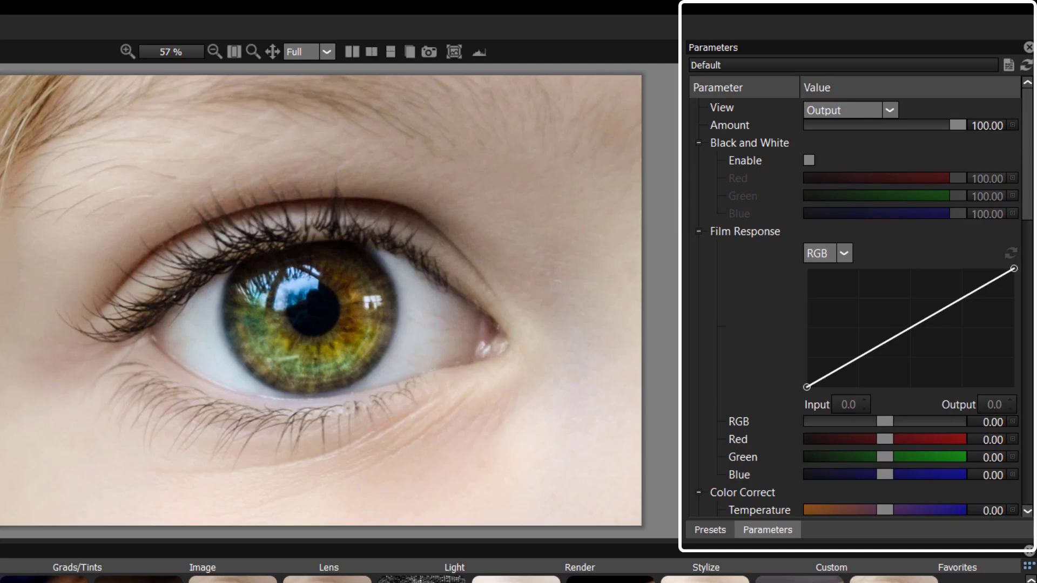
click(730, 532)
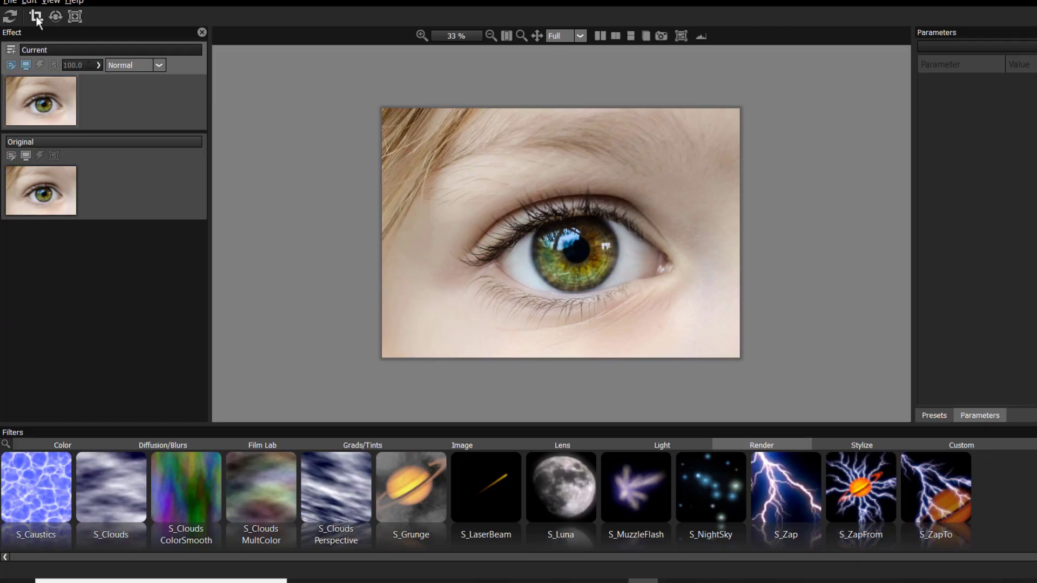
Crop the eye photo to about 1747 x 1163 by trimming its upper and left edges
click(36, 15)
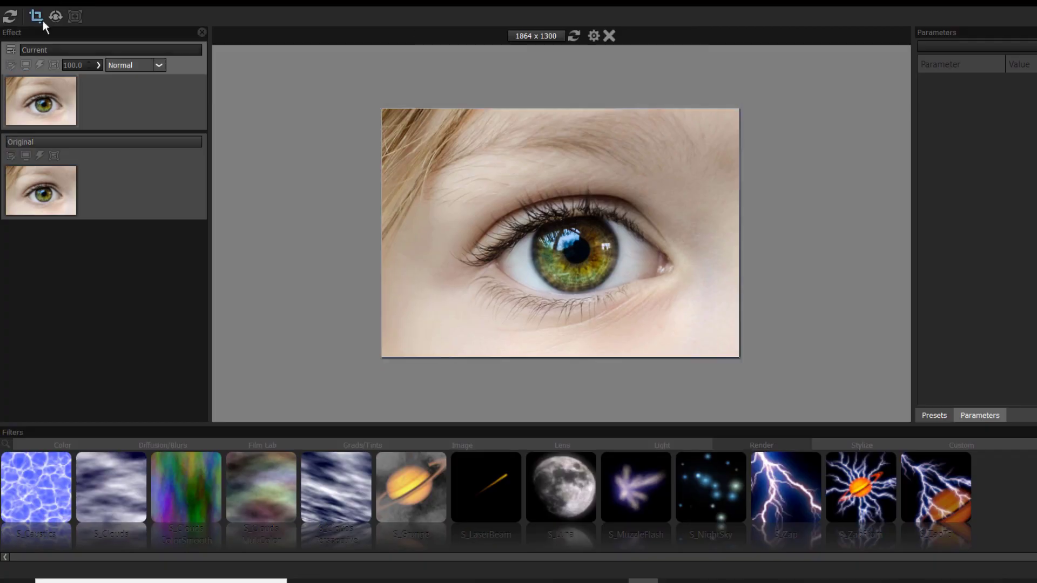
drag(419, 109, 419, 135)
drag(382, 227, 404, 230)
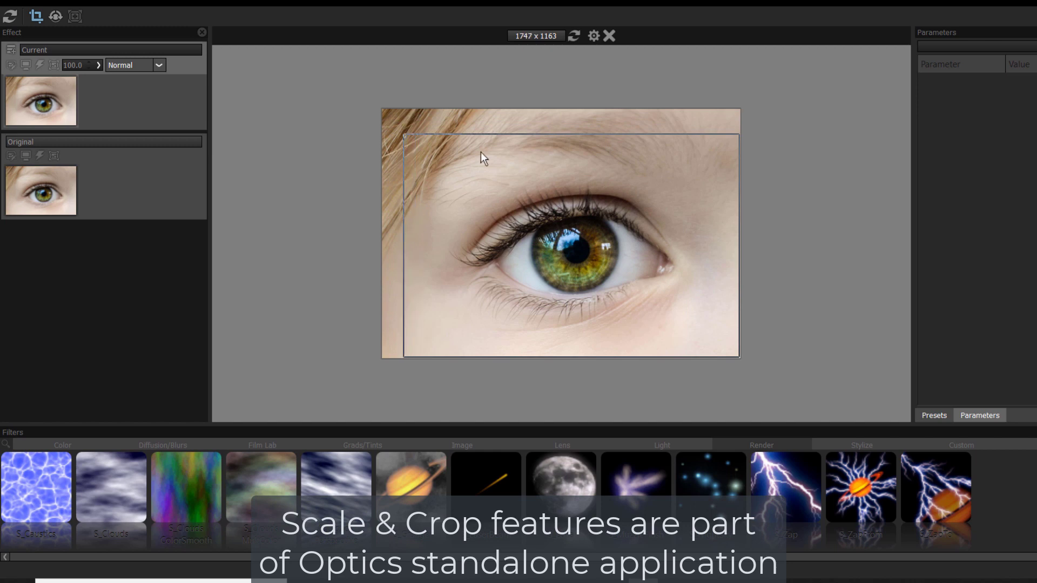
click(593, 36)
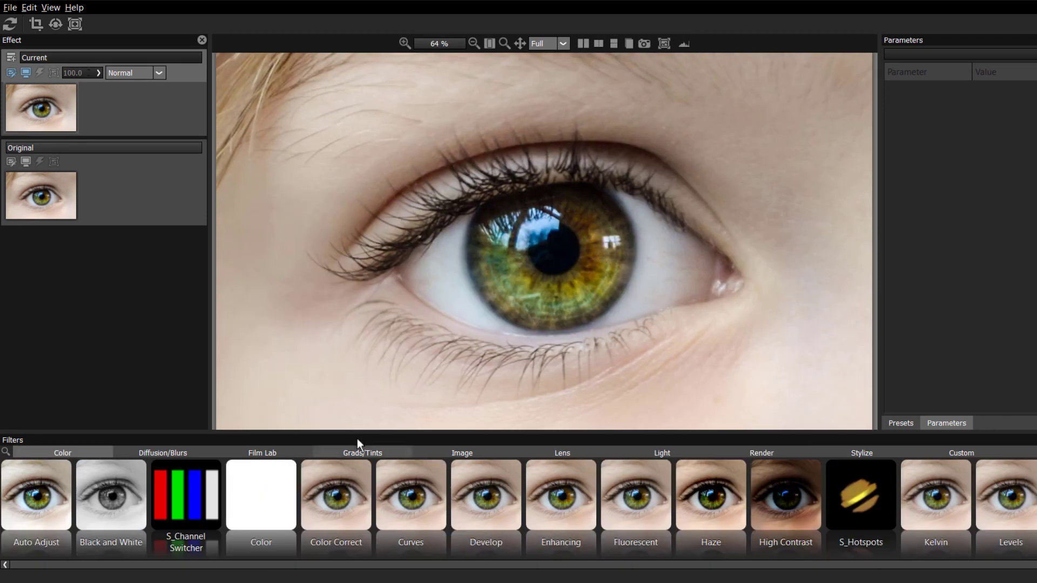
Apply the Sunset filter from Grads/Tints and confine it to the iris with a Spot mask fitted around it
click(370, 452)
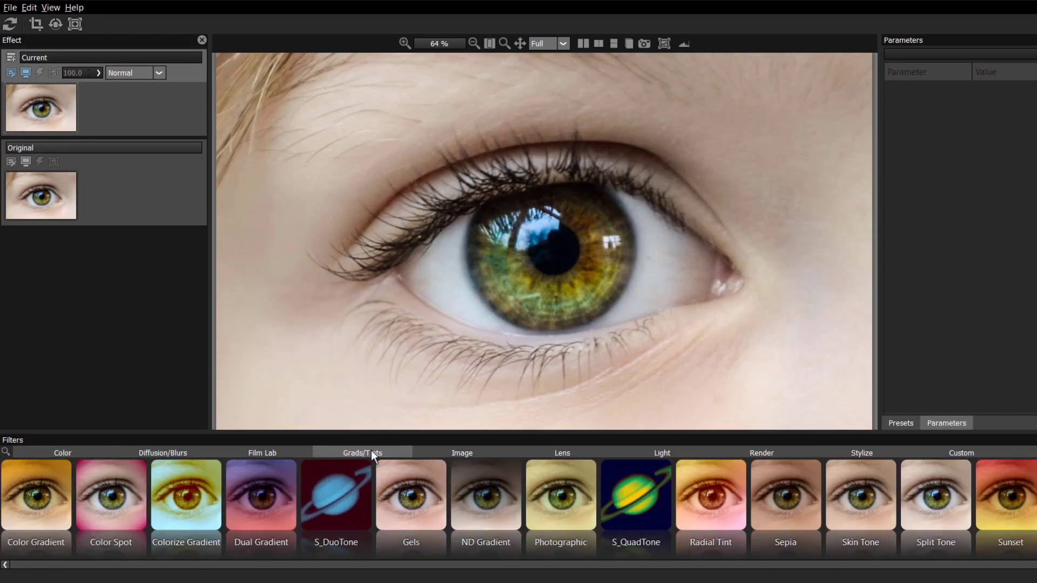
click(1013, 500)
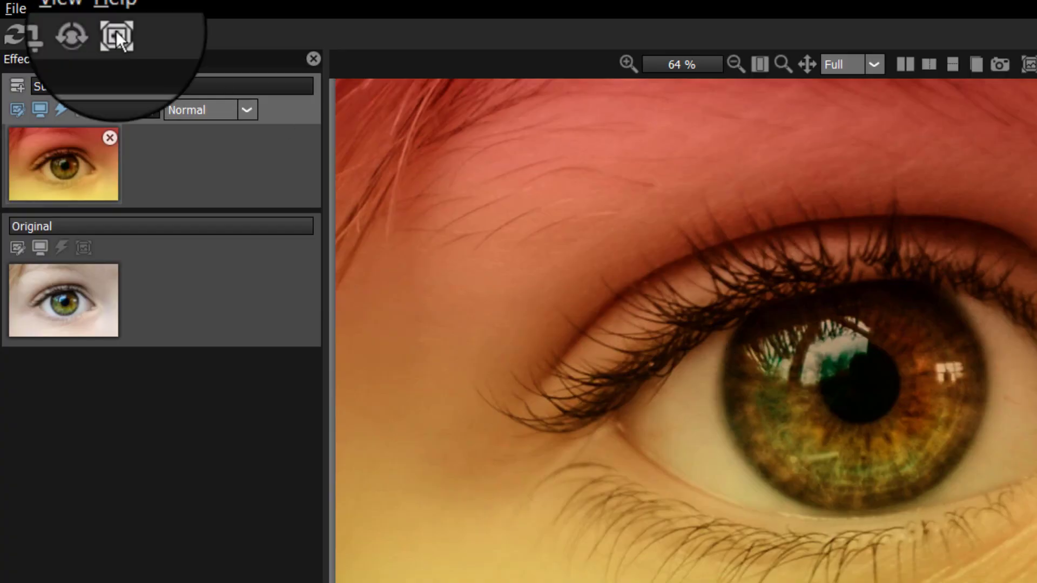
click(116, 34)
click(155, 90)
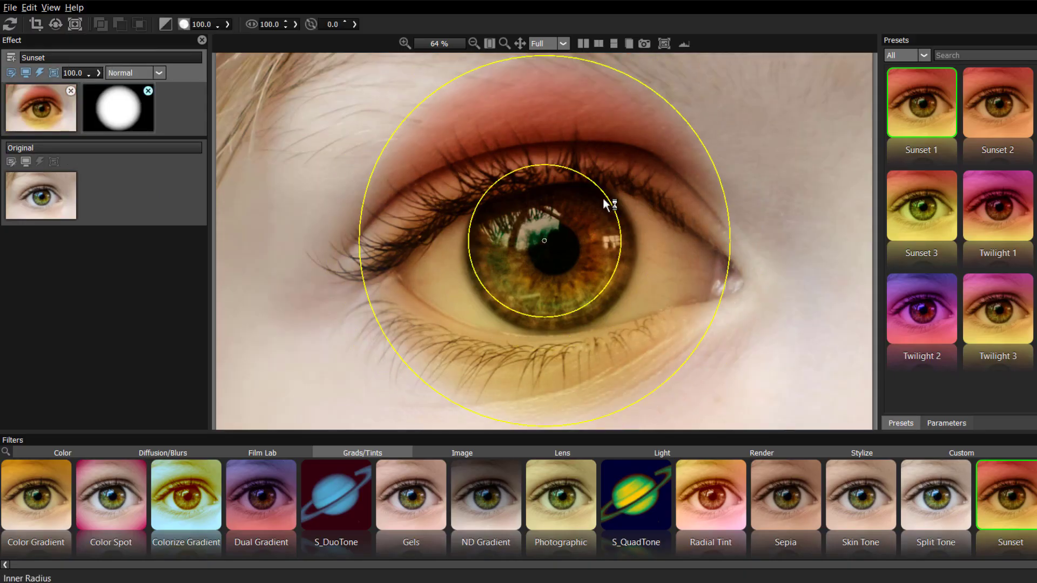
drag(545, 241, 550, 251)
drag(724, 192, 598, 328)
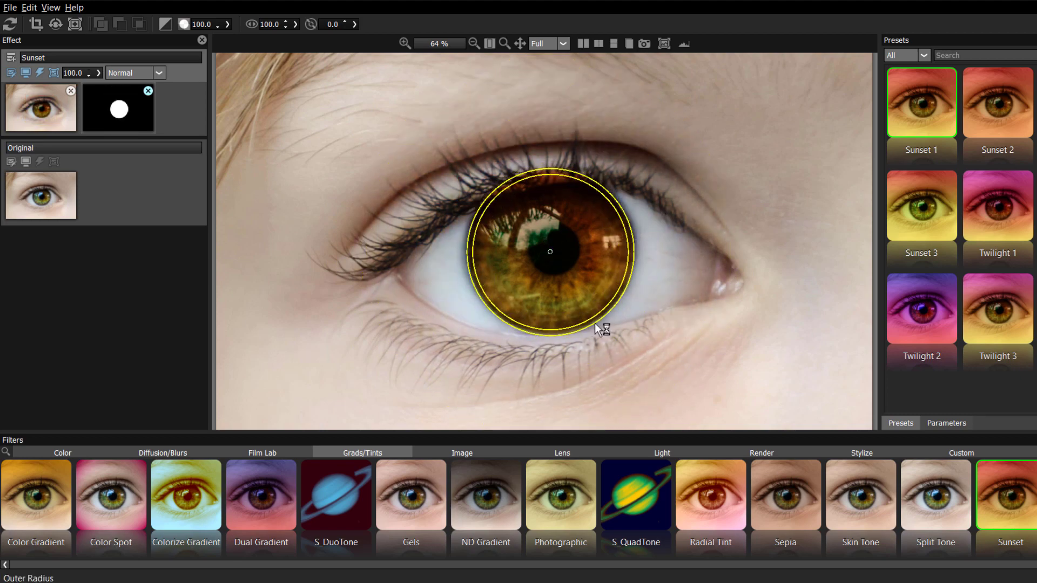
Set the Sunset filter's Color 1 to cyan, Color 2 to blue #5582ff and Color 3 to blue #4a7aff
click(945, 424)
click(986, 131)
click(670, 410)
click(987, 187)
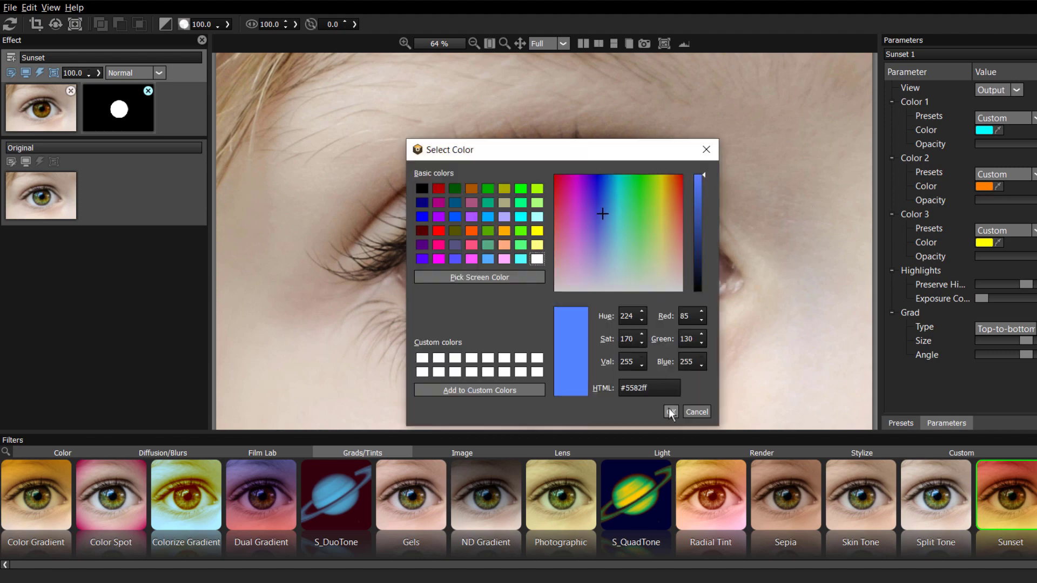
click(670, 411)
click(987, 243)
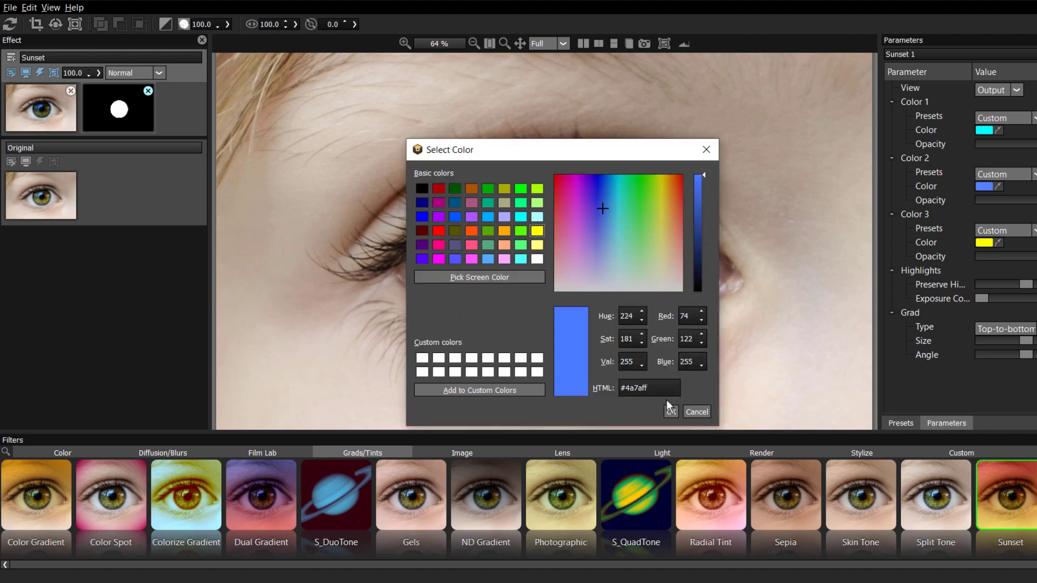
click(669, 409)
Refine the Sunset gradient by changing Color 2 to sky blue and Color 1 to a darker teal
click(987, 187)
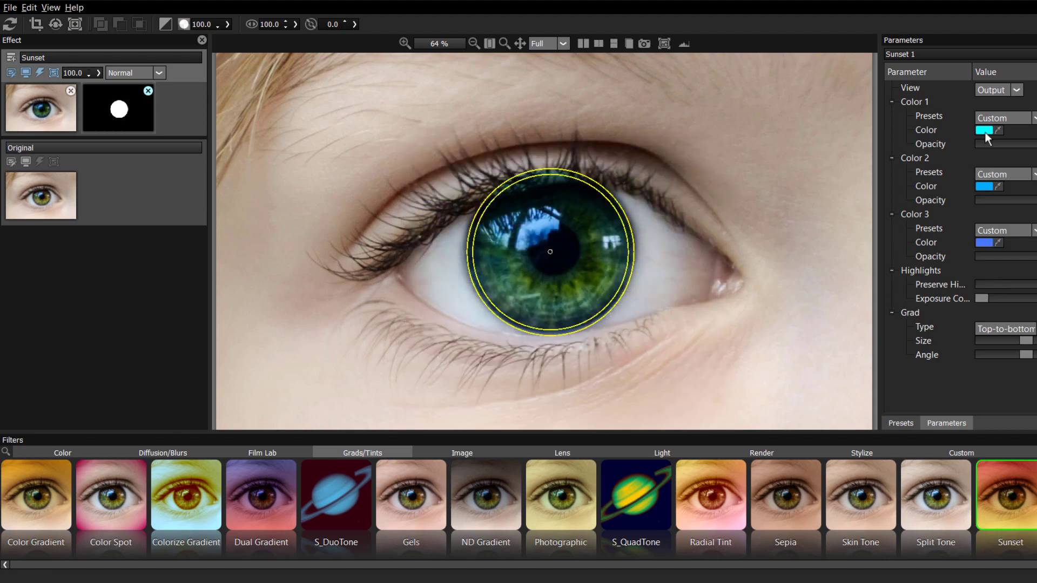
click(985, 134)
click(674, 416)
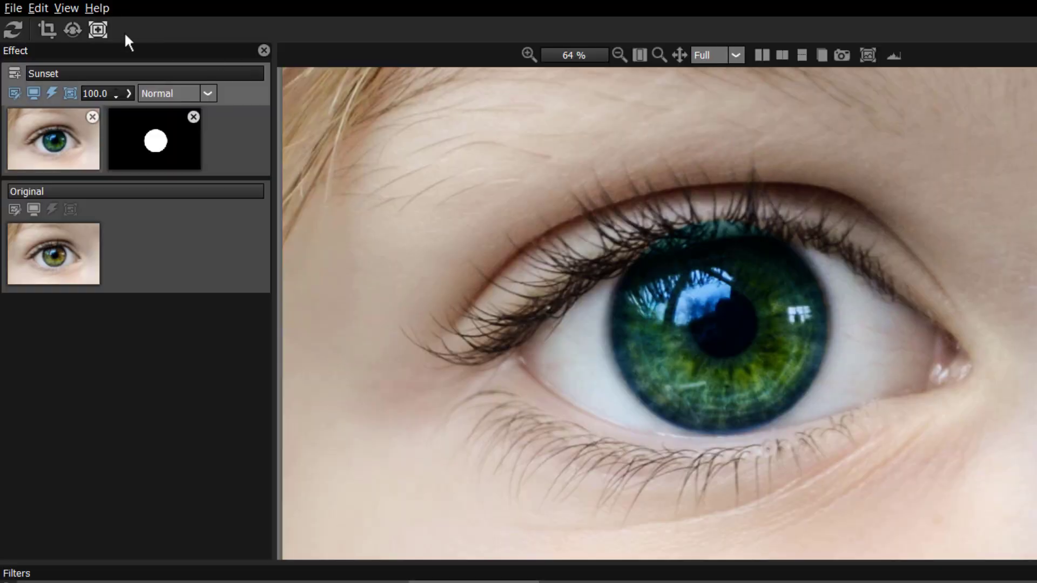
Draw a closed Path mask around the upper eyelid and lashes over the iris and subtract it from the Spot mask
click(98, 29)
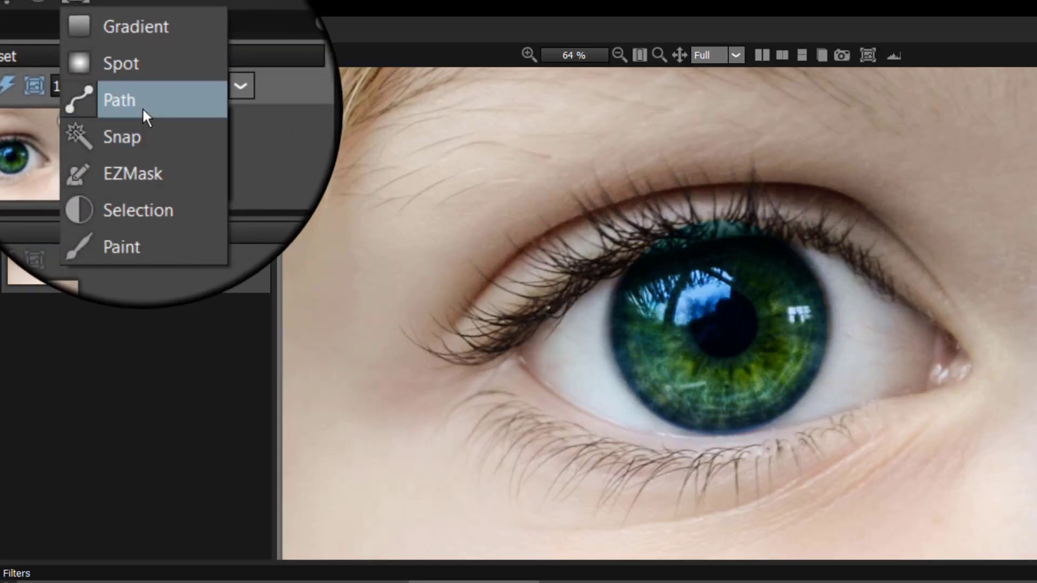
click(142, 107)
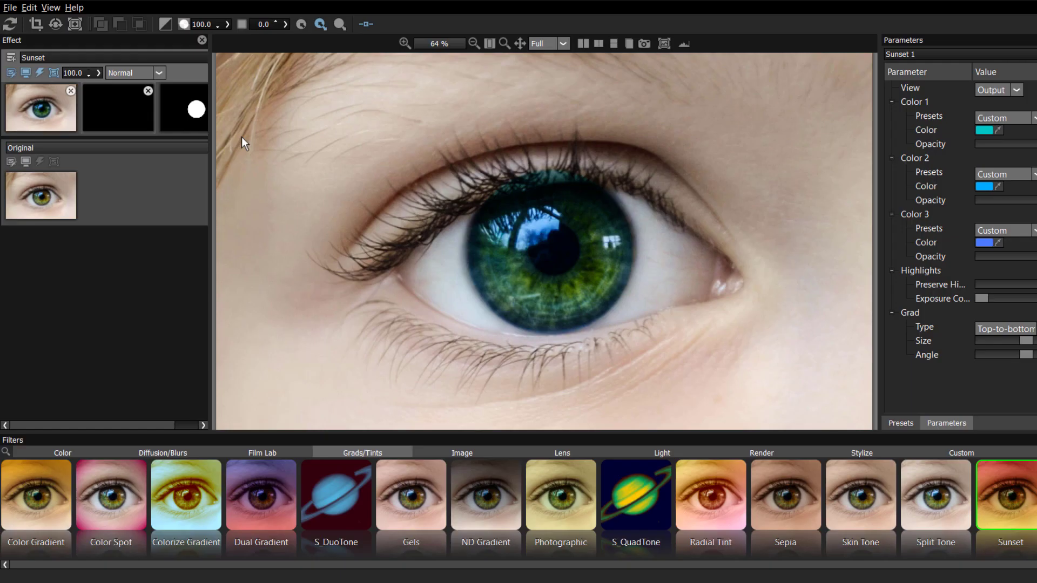
click(648, 199)
click(590, 186)
click(493, 201)
click(639, 138)
click(662, 167)
click(648, 199)
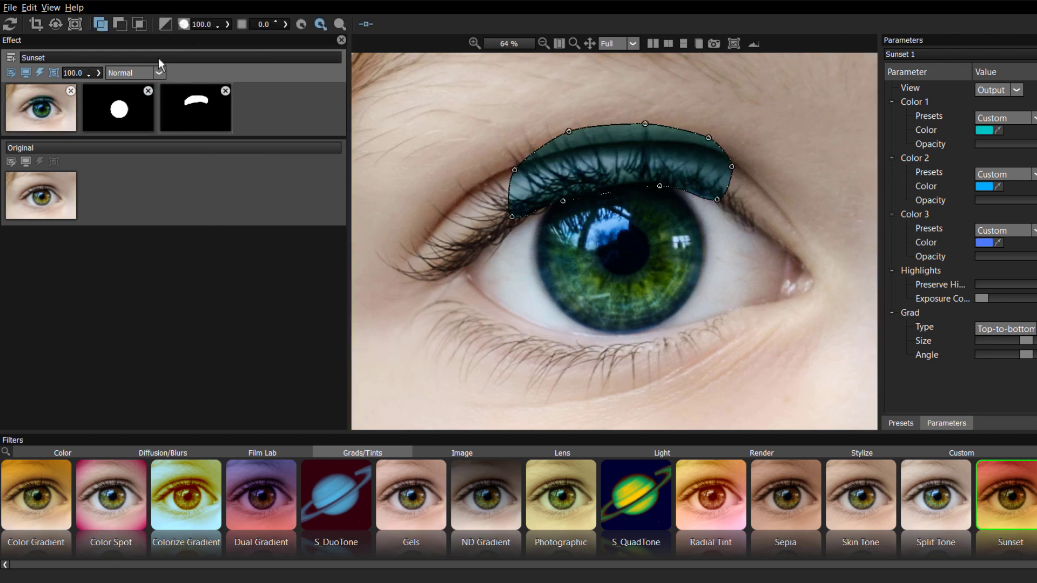
click(118, 24)
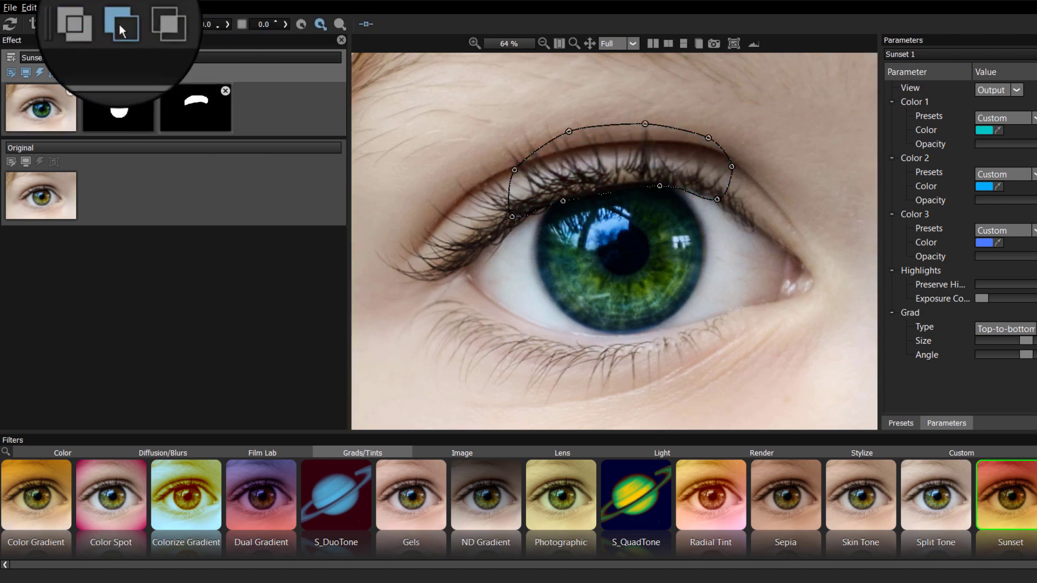
Compare the recolored iris with the original image using the split and side-by-side comparison views
click(62, 112)
click(668, 43)
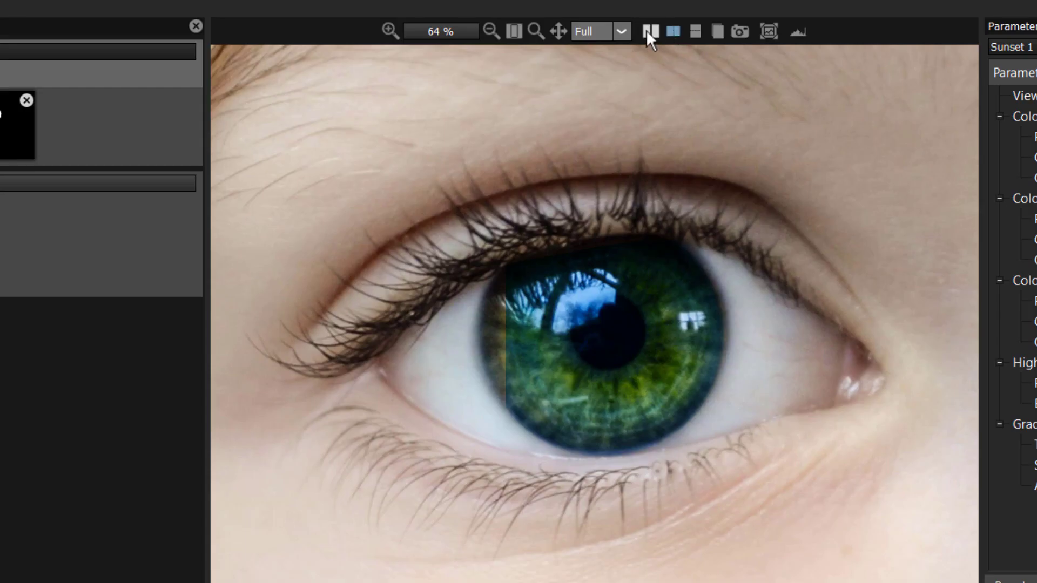
click(647, 31)
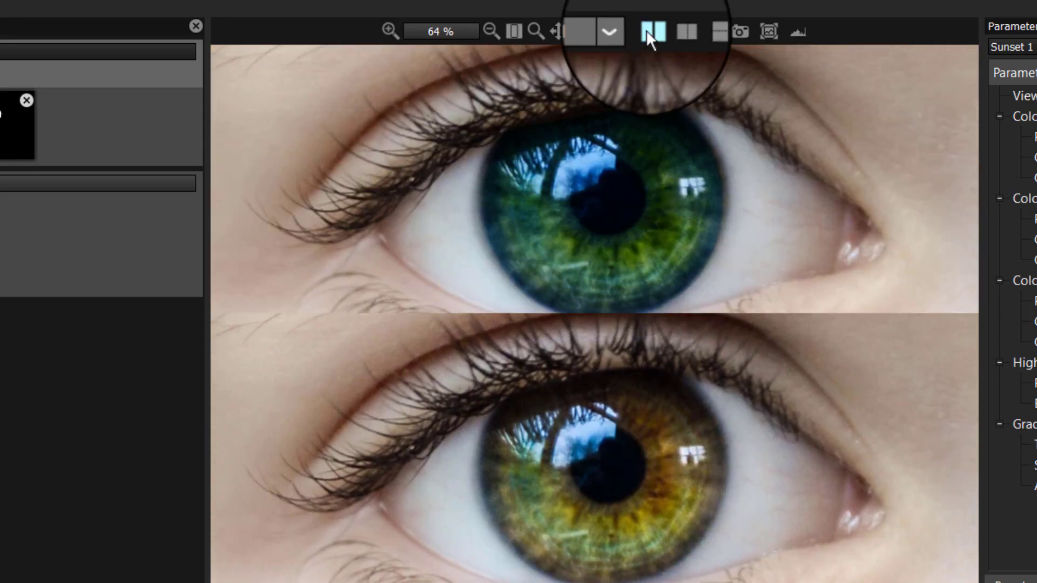
click(650, 31)
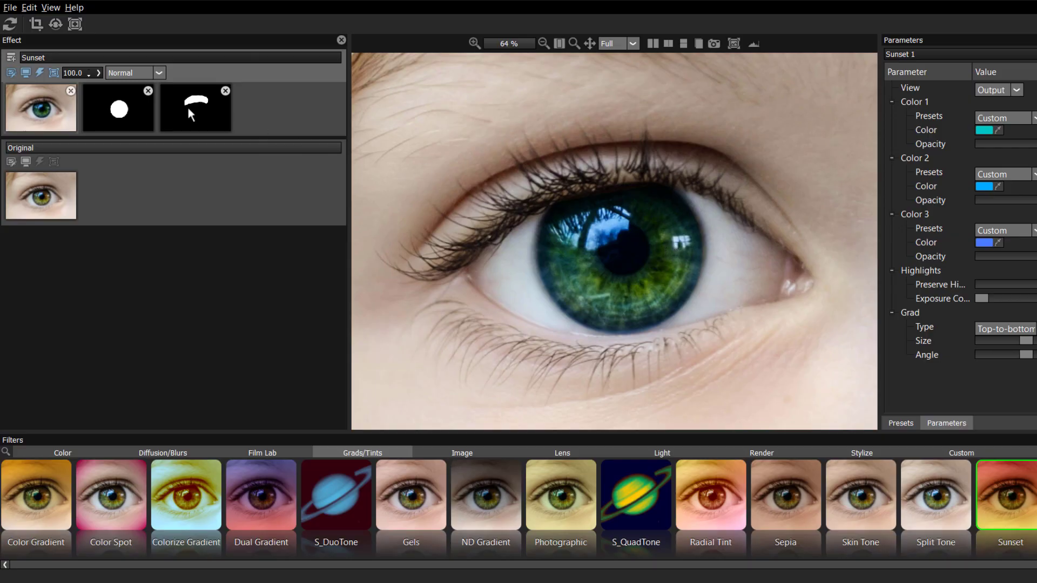
Add a new layer above the Sunset effect, apply the Color Correct filter and show its parameters
click(11, 58)
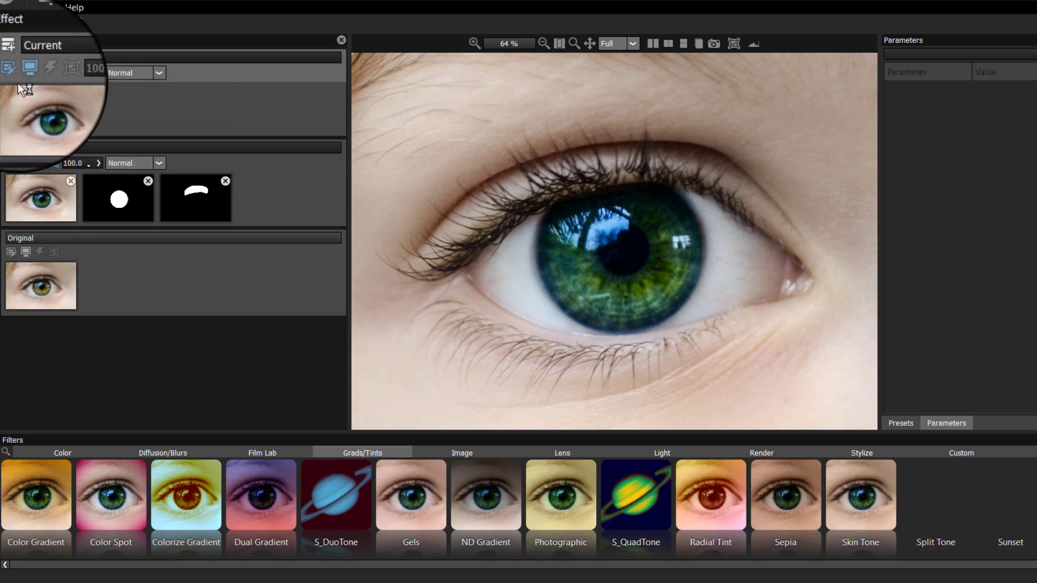
click(55, 453)
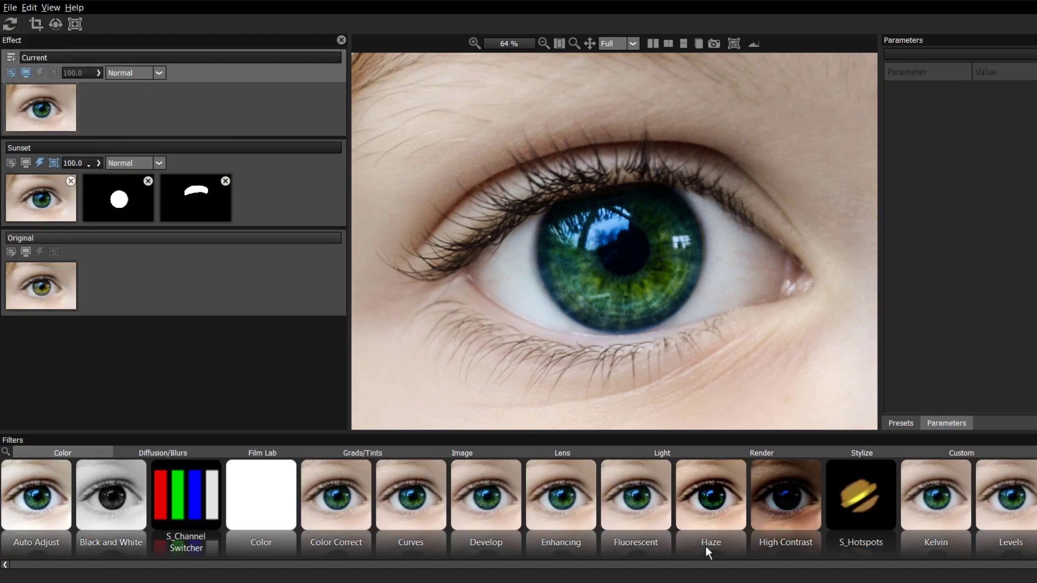
click(706, 546)
click(946, 423)
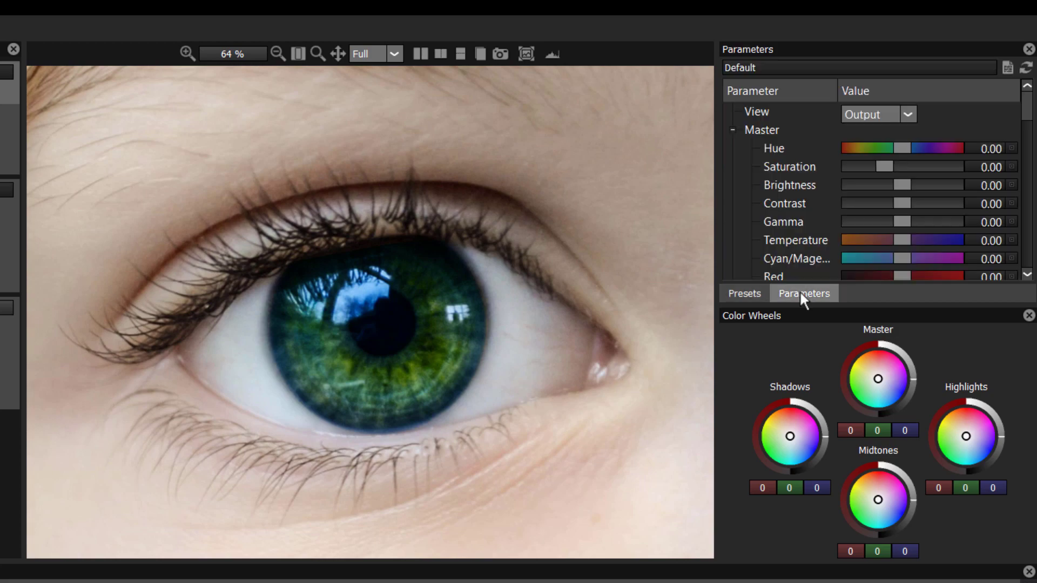
Raise the Color Correct effect's Contrast slightly and its Gamma further, and copy the Sunset layer's eyelid path mask onto it
drag(905, 204, 915, 222)
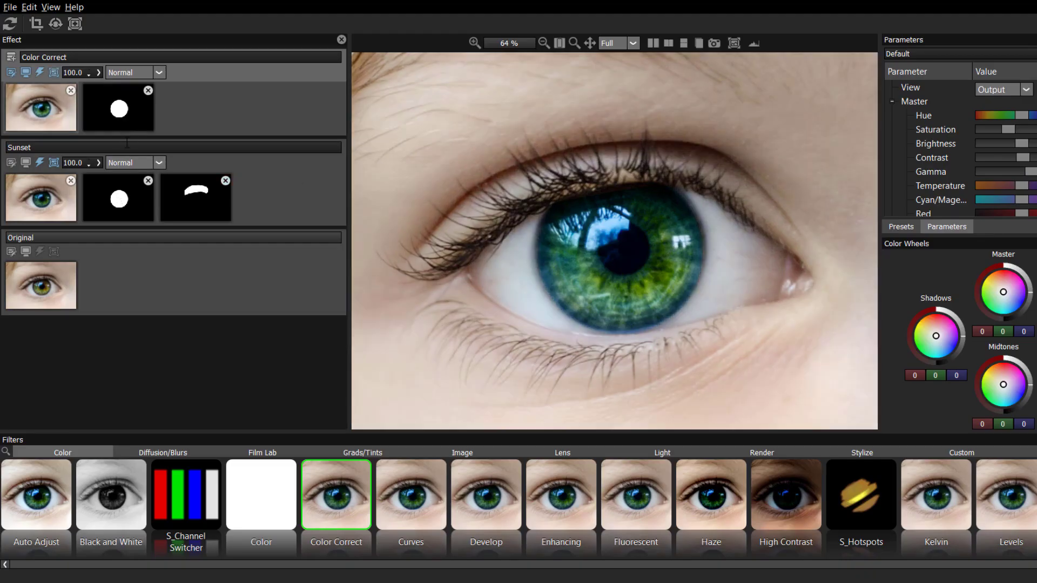
drag(186, 196, 128, 111)
click(35, 113)
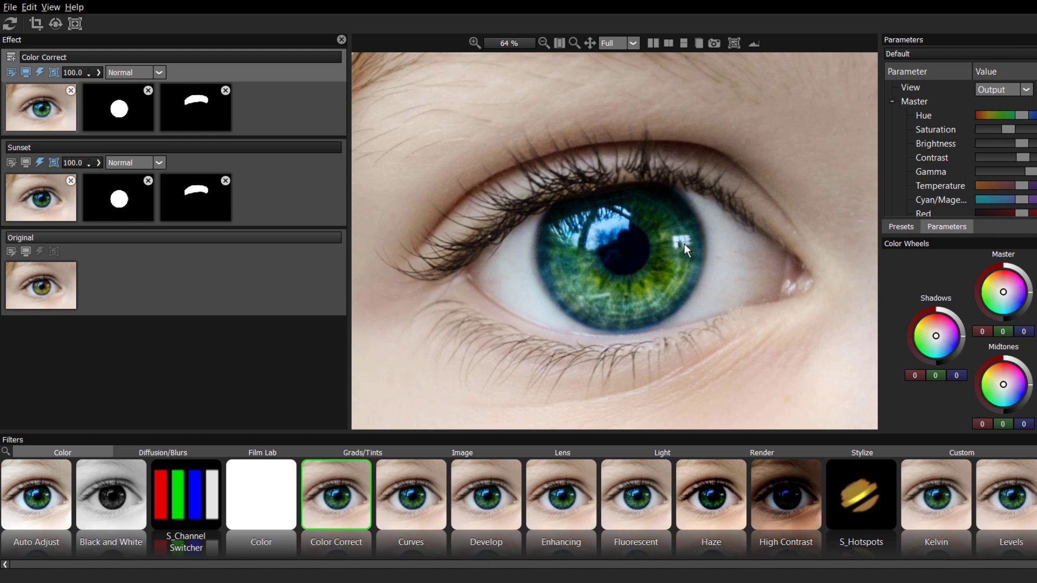
Add a new layer above Color Correct, apply the S_ZapFrom render filter and show its parameters
click(10, 58)
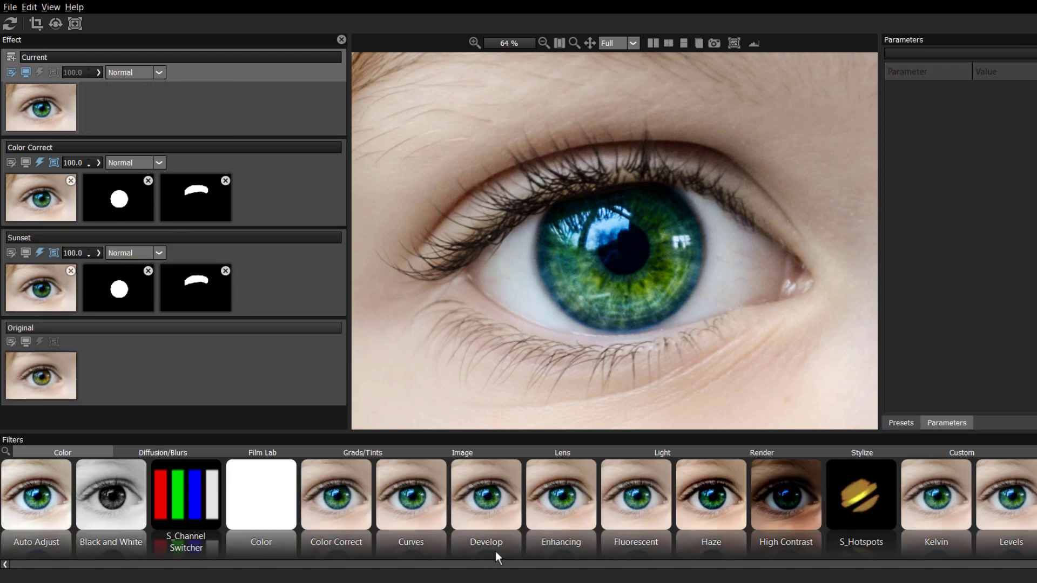
click(651, 453)
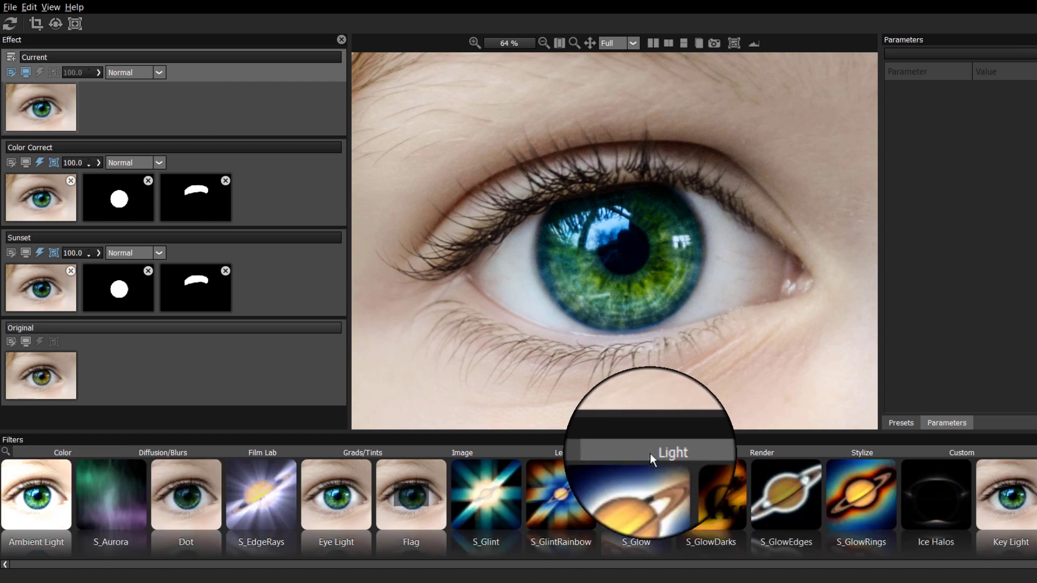
click(747, 450)
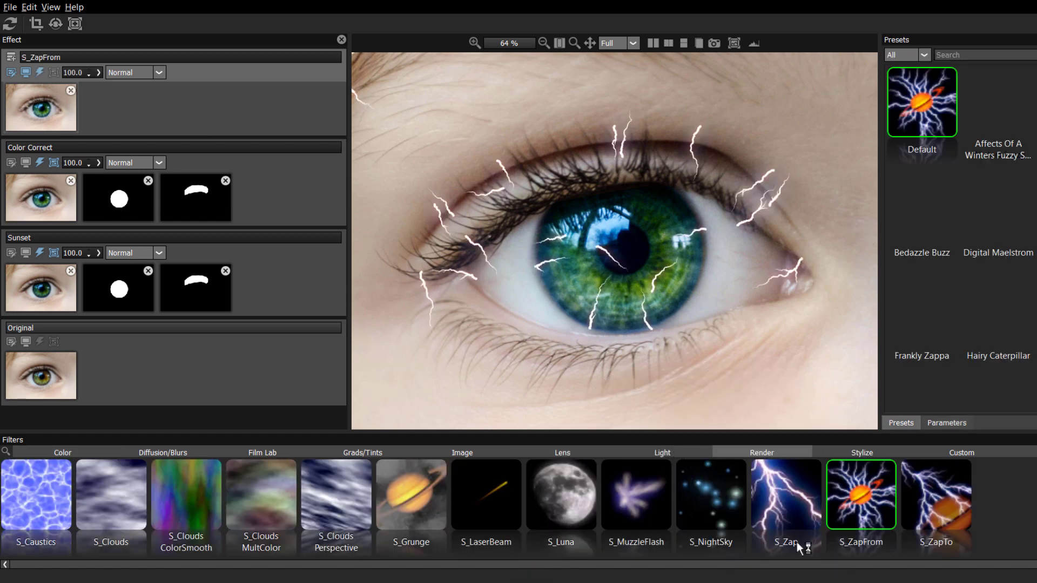
click(945, 423)
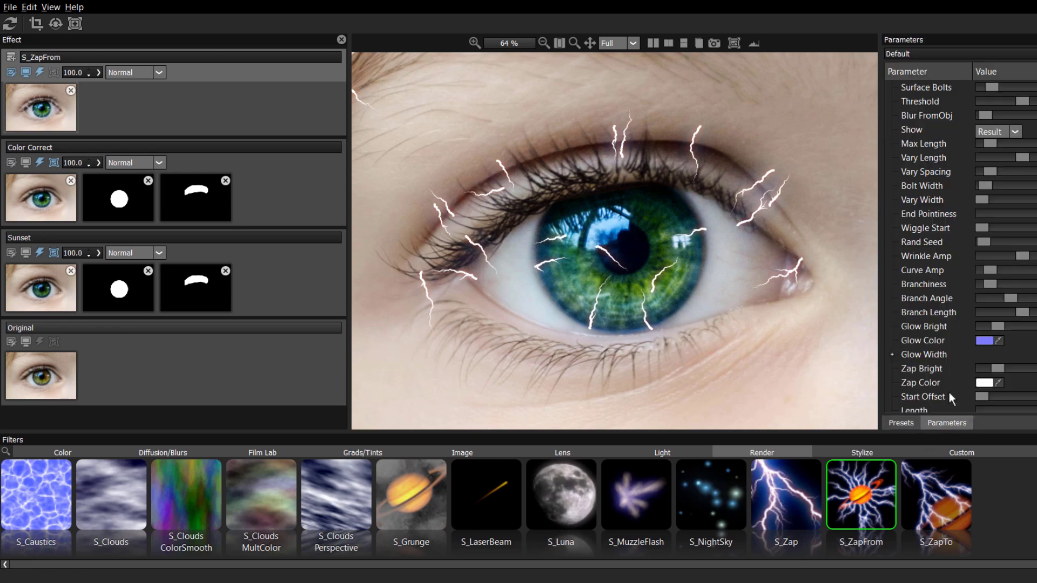
Set the lightning's Surface Bolts to 100, Threshold 0.37, Max Length 408.33, Vary Width 0.30, Vary Spacing 2.01 and Branchiness 1.46
mouse_move(995, 89)
mouse_down()
mouse_move(1032, 93)
mouse_move(982, 104)
mouse_move(1011, 100)
mouse_up()
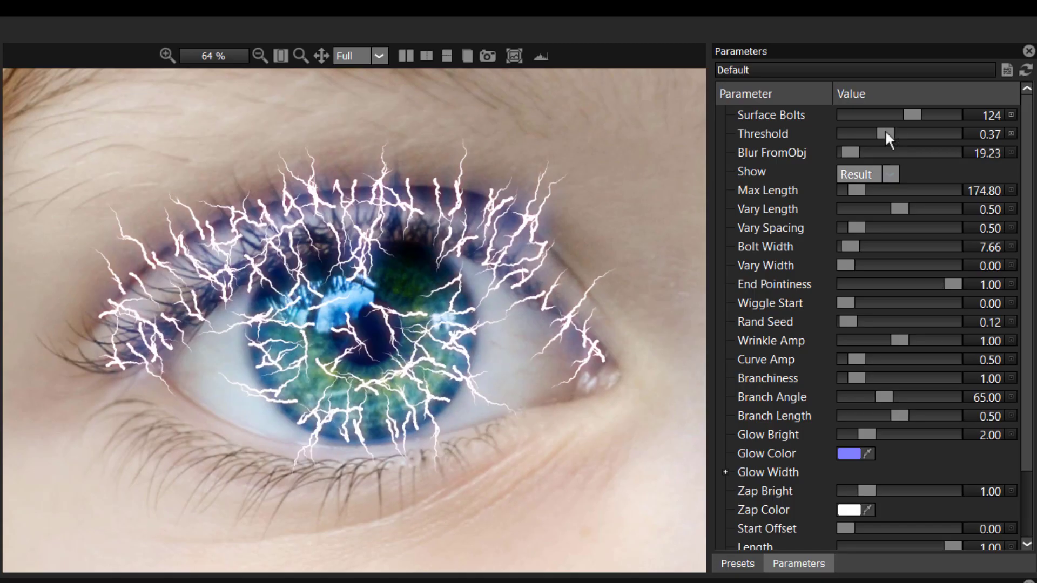
mouse_move(856, 190)
mouse_down()
mouse_move(896, 190)
mouse_move(872, 190)
mouse_up()
mouse_move(913, 115)
mouse_down()
mouse_move(891, 116)
mouse_move(917, 112)
mouse_up()
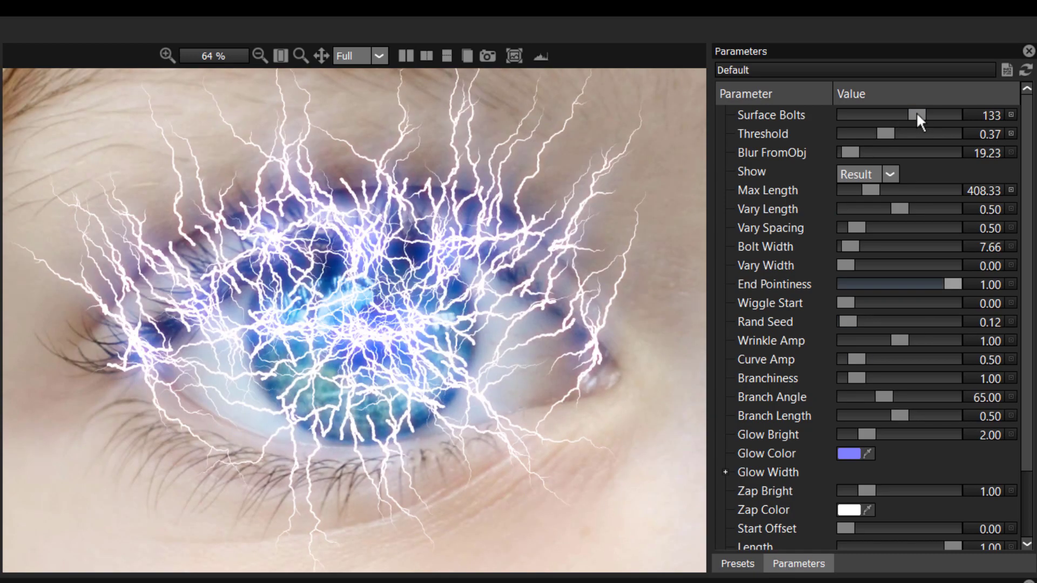
drag(847, 265, 880, 266)
drag(857, 227, 888, 228)
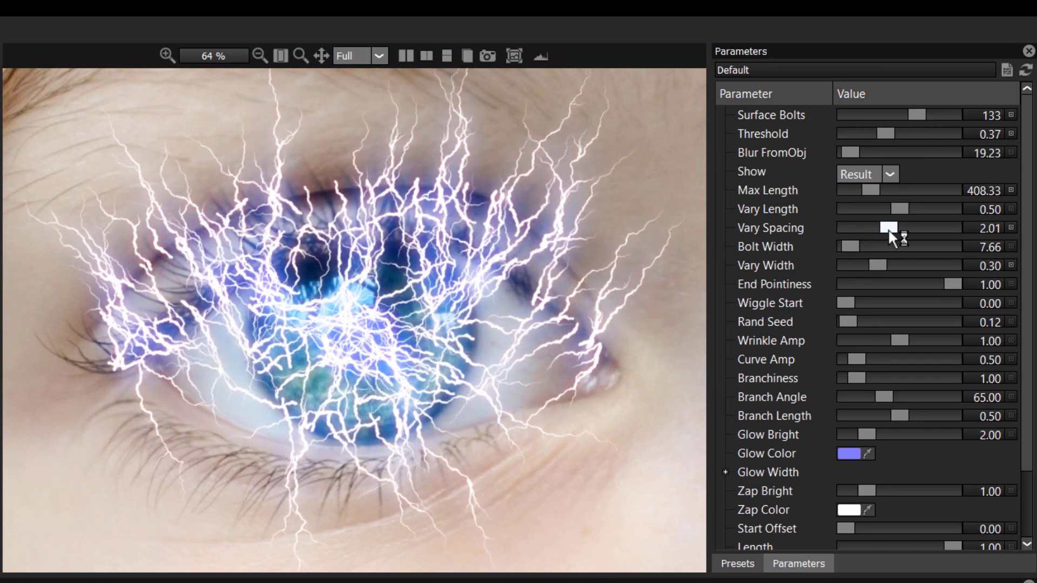
mouse_move(859, 378)
mouse_down()
mouse_move(897, 381)
mouse_move(862, 379)
mouse_up()
drag(916, 114, 898, 117)
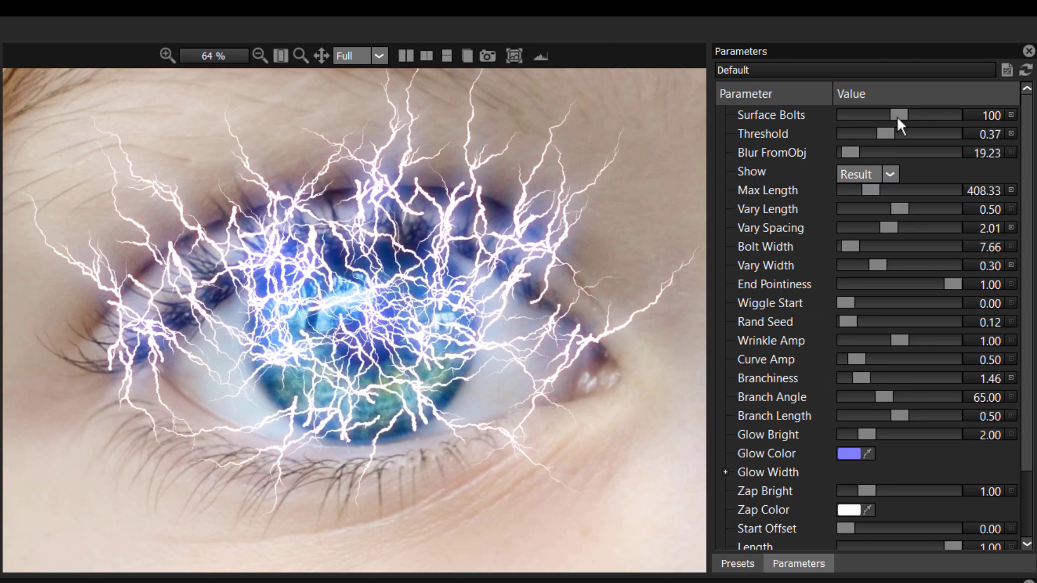
Change the lightning's Glow Color to aqua green and its Zap Color to #b4f8ff, and reduce the Glow Width
click(849, 453)
click(365, 293)
click(431, 548)
click(849, 510)
click(357, 342)
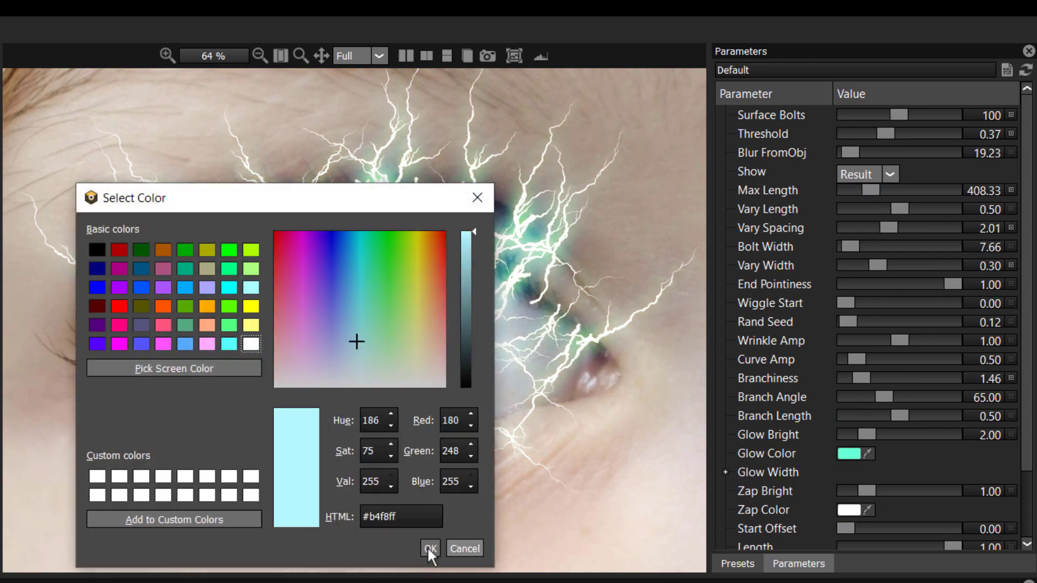
click(430, 548)
click(726, 472)
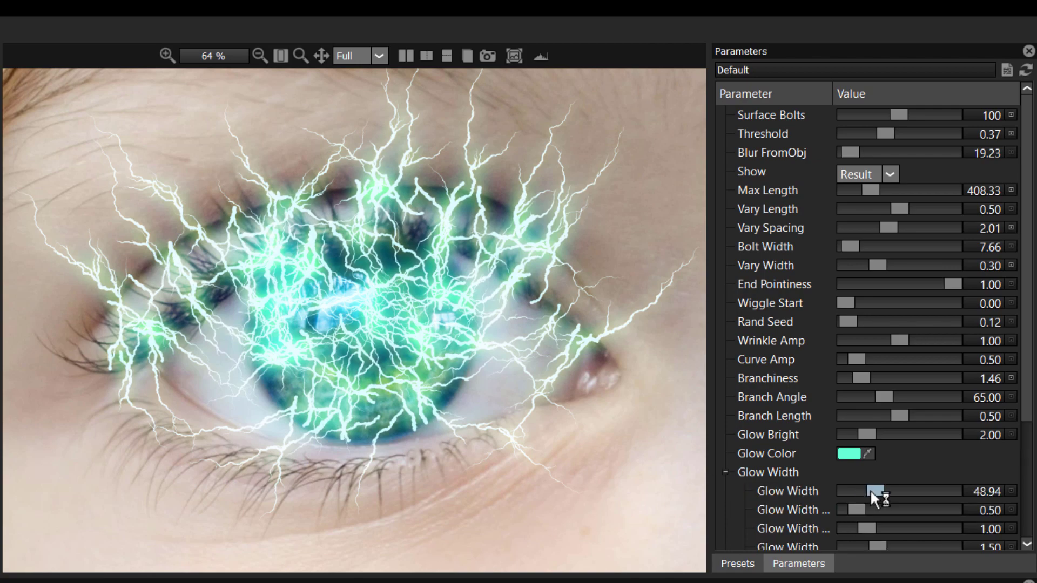
drag(870, 490, 859, 491)
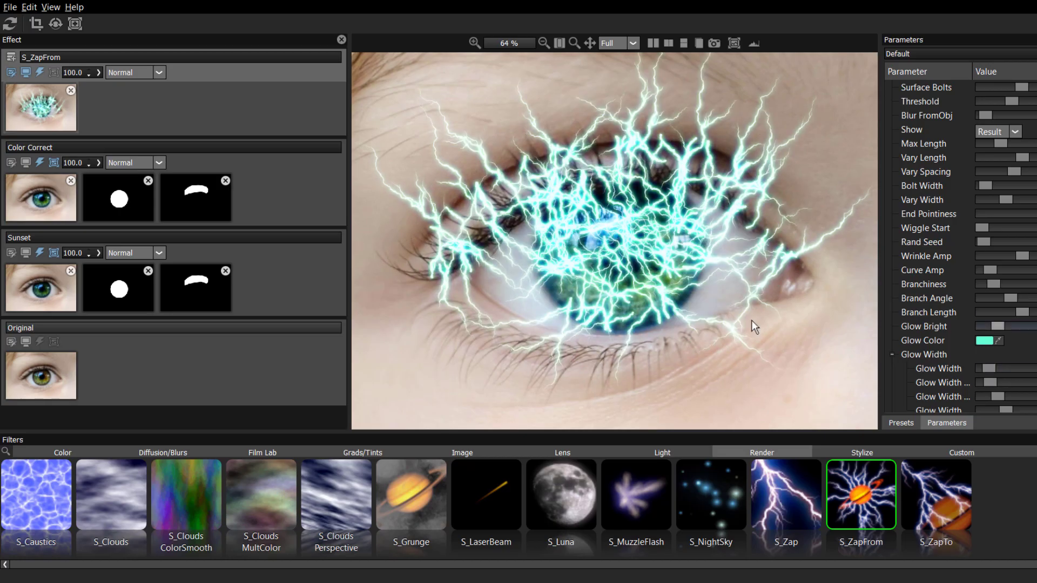
Copy the iris and eyelid masks from Color Correct to the lightning layer, and subtract a small spot mask over the pupil
drag(117, 184, 118, 108)
drag(196, 197, 211, 129)
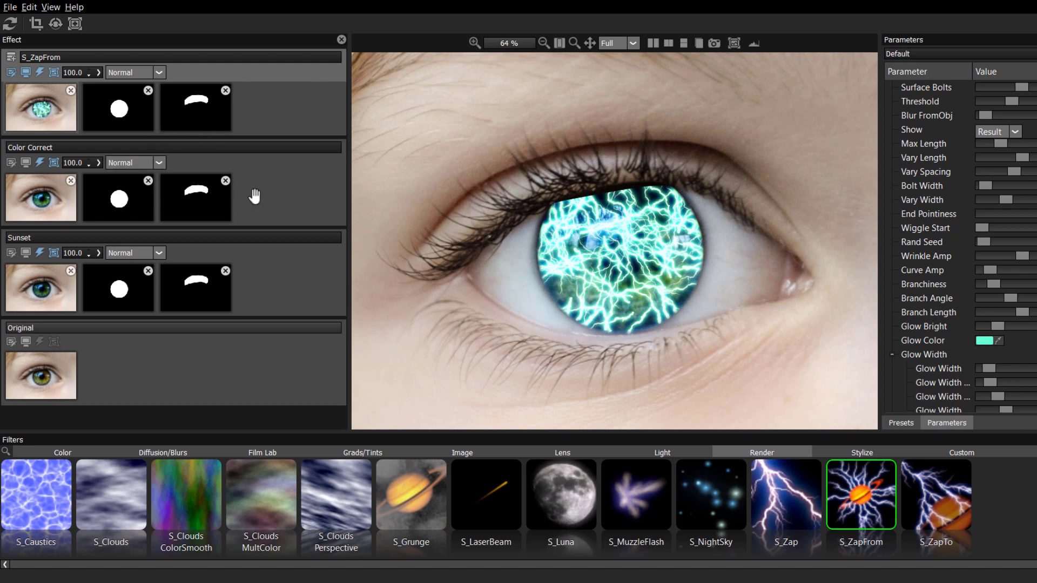
click(124, 111)
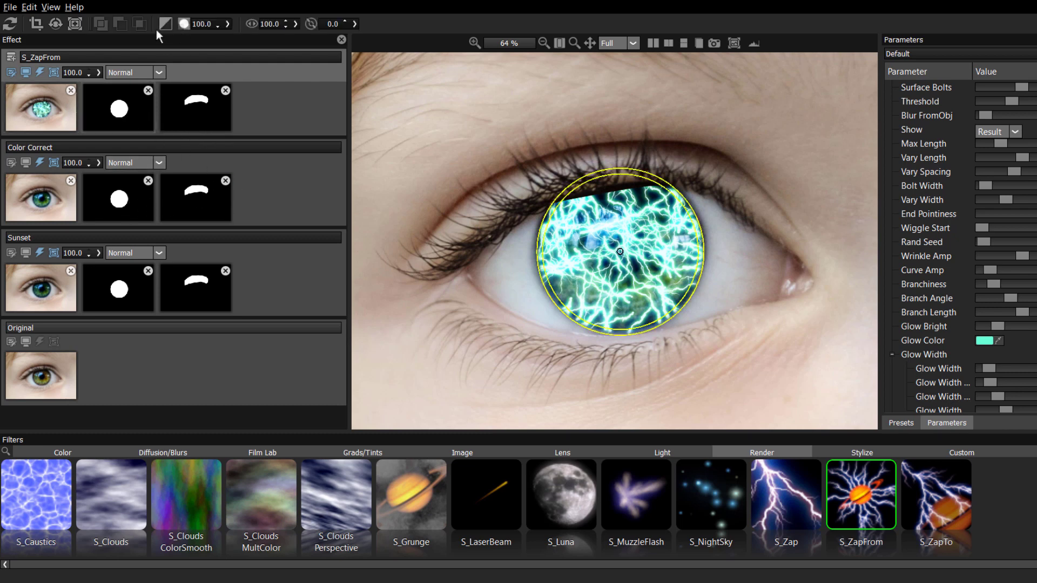
click(76, 26)
click(98, 61)
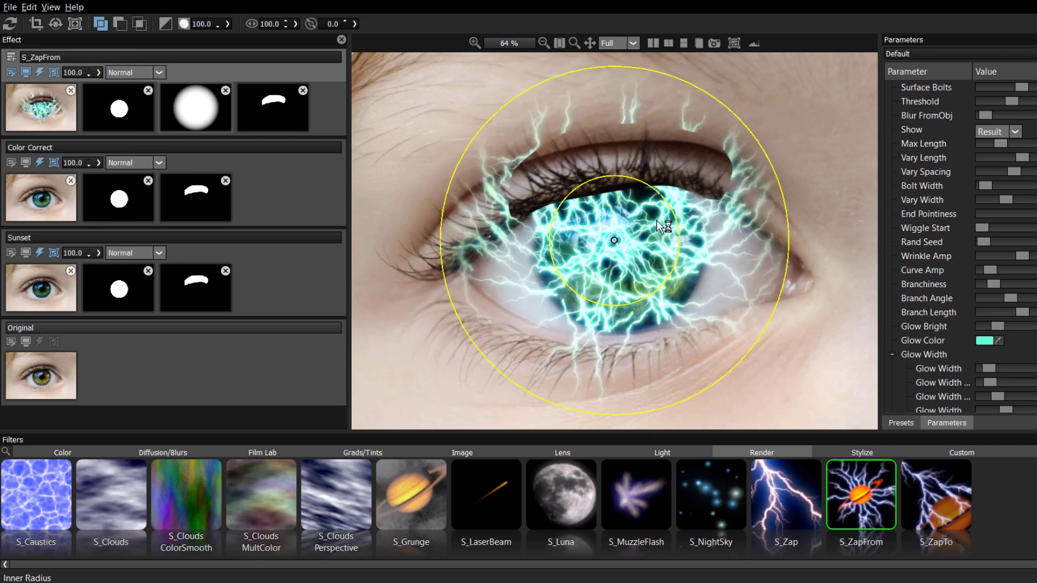
mouse_move(643, 238)
mouse_down()
mouse_move(697, 218)
mouse_move(645, 249)
mouse_move(615, 241)
mouse_move(624, 256)
mouse_move(653, 249)
mouse_up()
click(120, 24)
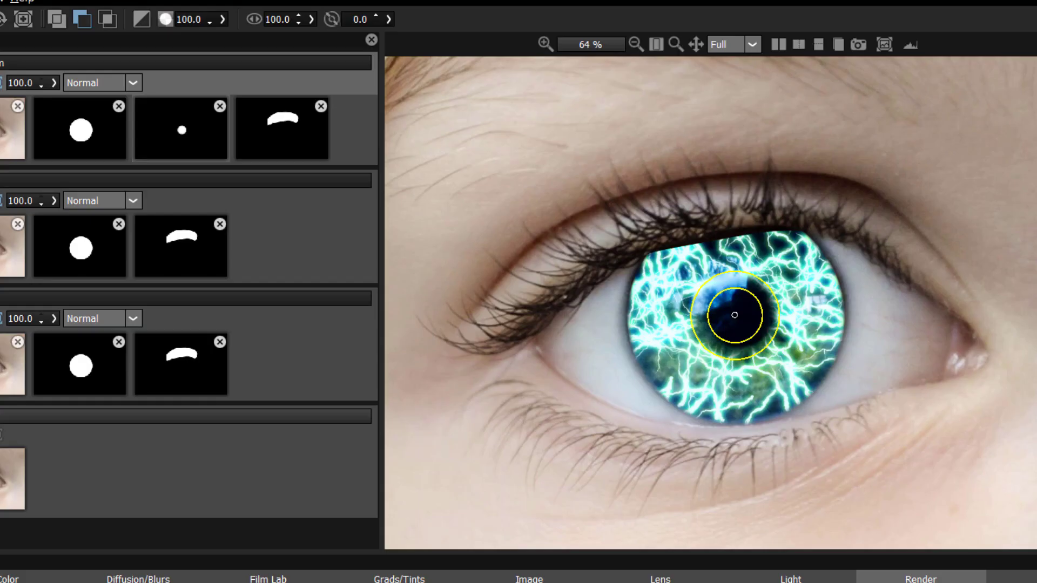
Set the lightning layer's blend mode to Overlay and fine-tune its Glow Width
click(130, 81)
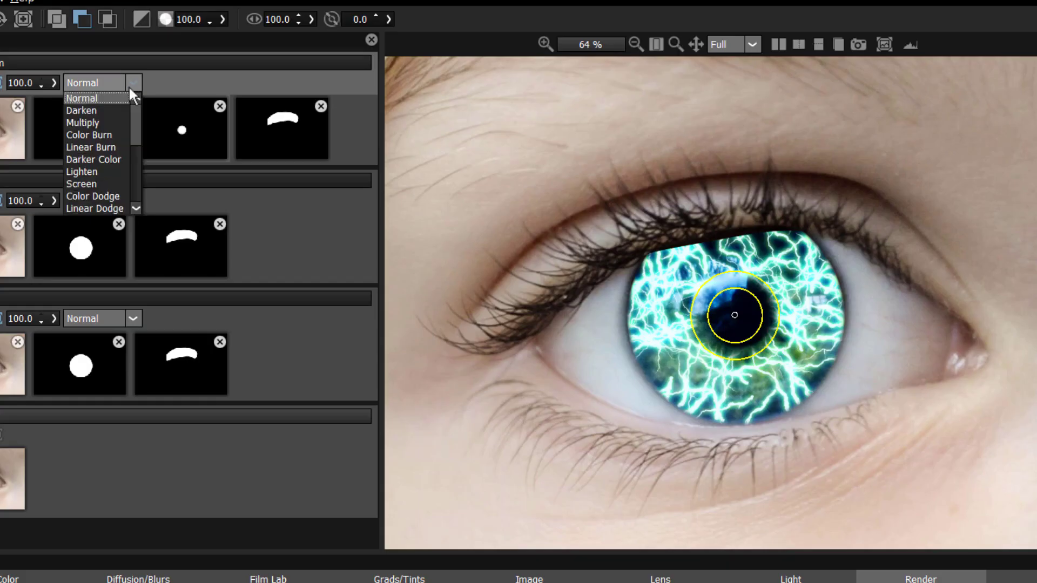
scroll(135, 121, down, 3)
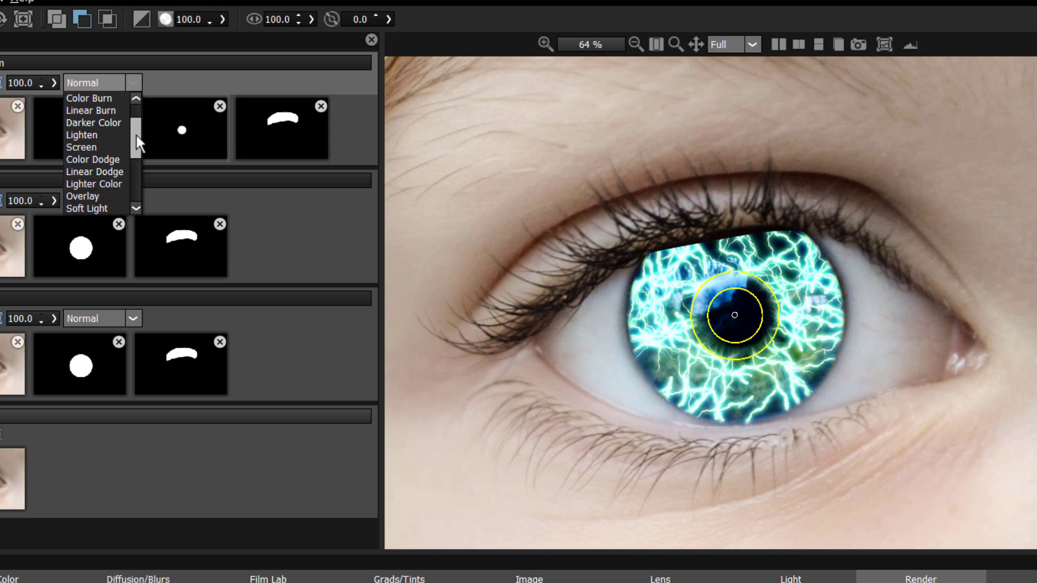
drag(136, 135, 135, 152)
click(97, 148)
click(4, 131)
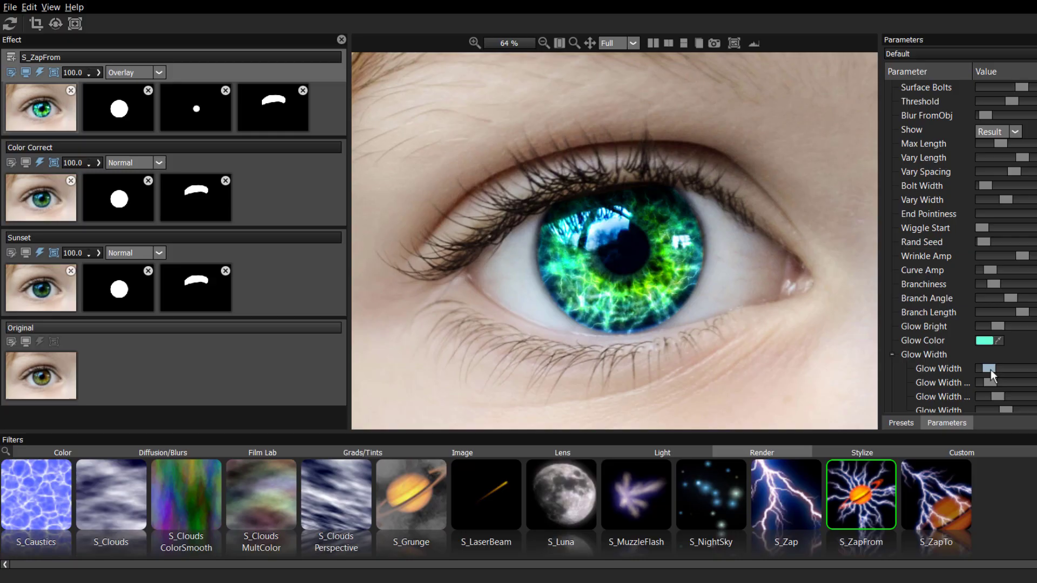
drag(991, 375, 989, 373)
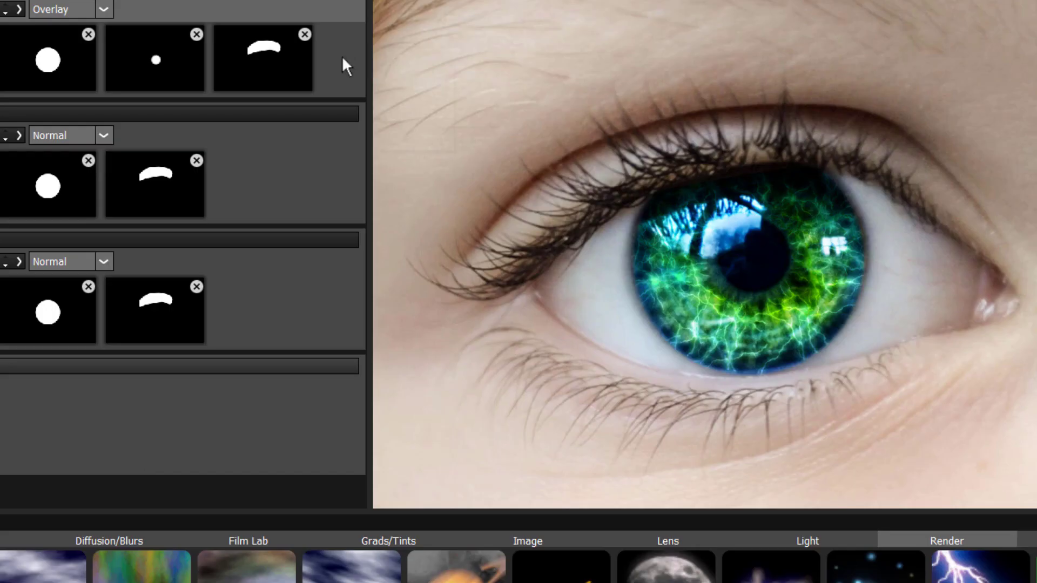
Duplicate the lightning layer as Zap2 and arrange its masks as iris, pupil and eyelid to match Zap1
right_click(341, 56)
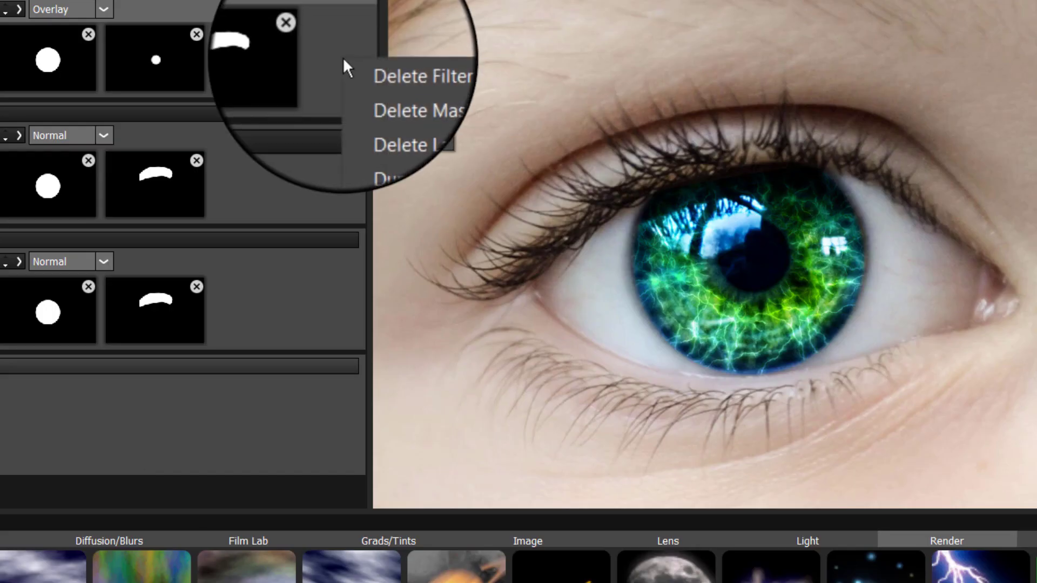
click(402, 140)
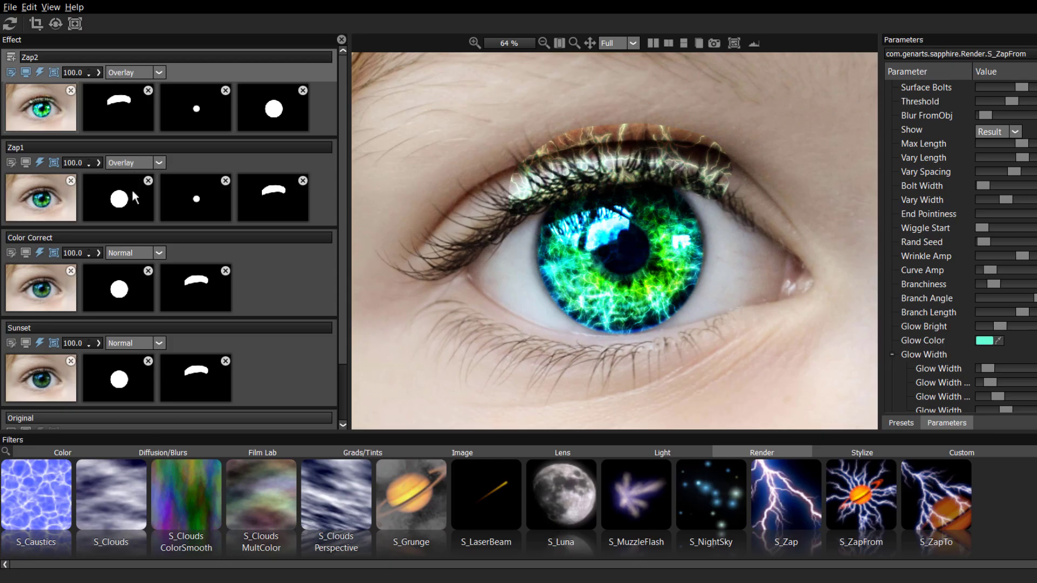
click(128, 129)
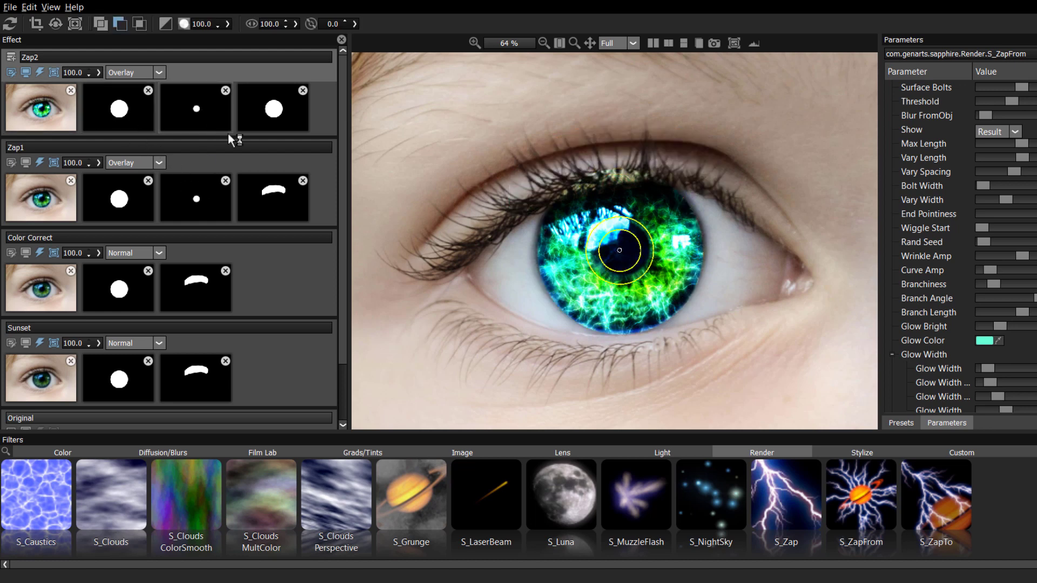
click(279, 115)
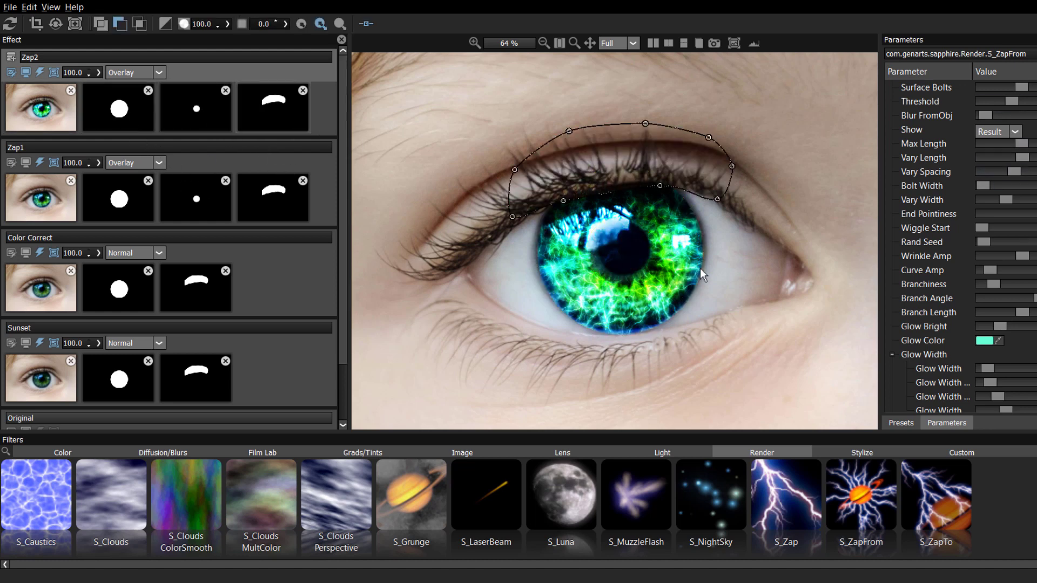
Lower Zap2's Vary Spacing and change its Glow Color to yellow-green and its Zap Color to pale yellow
click(1002, 173)
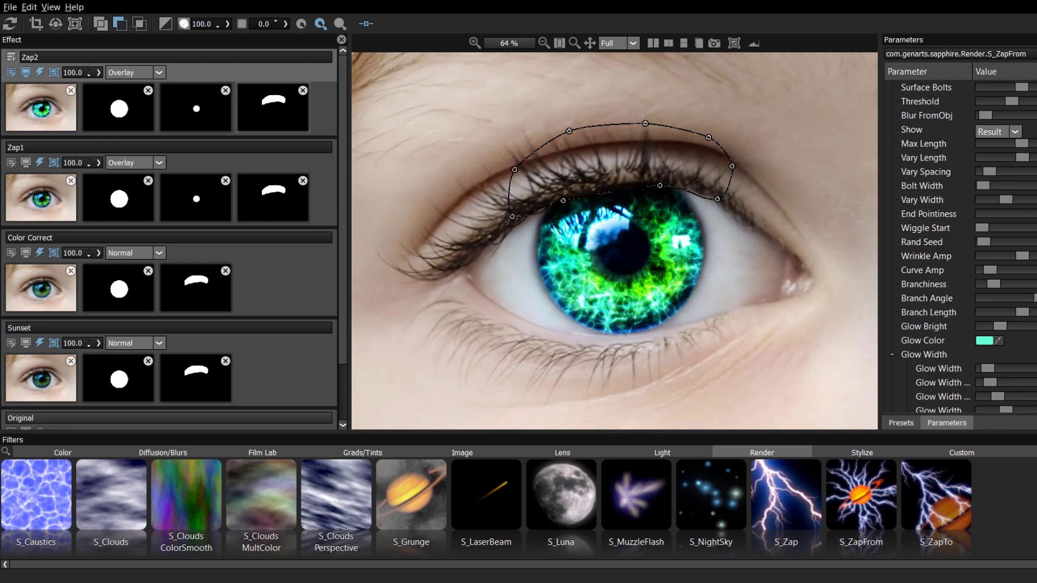
scroll(962, 216, down, 1)
click(985, 326)
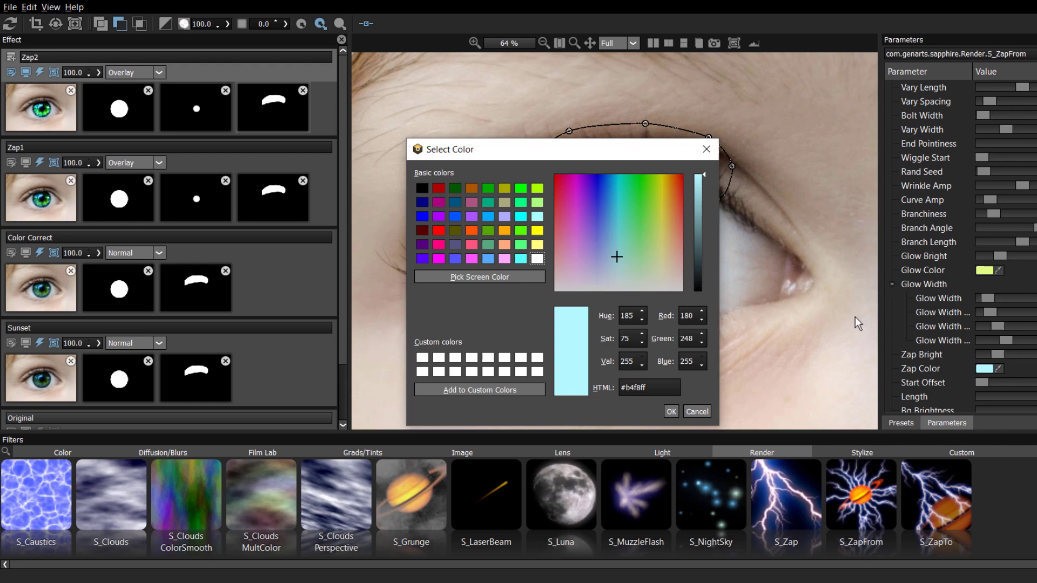
click(672, 412)
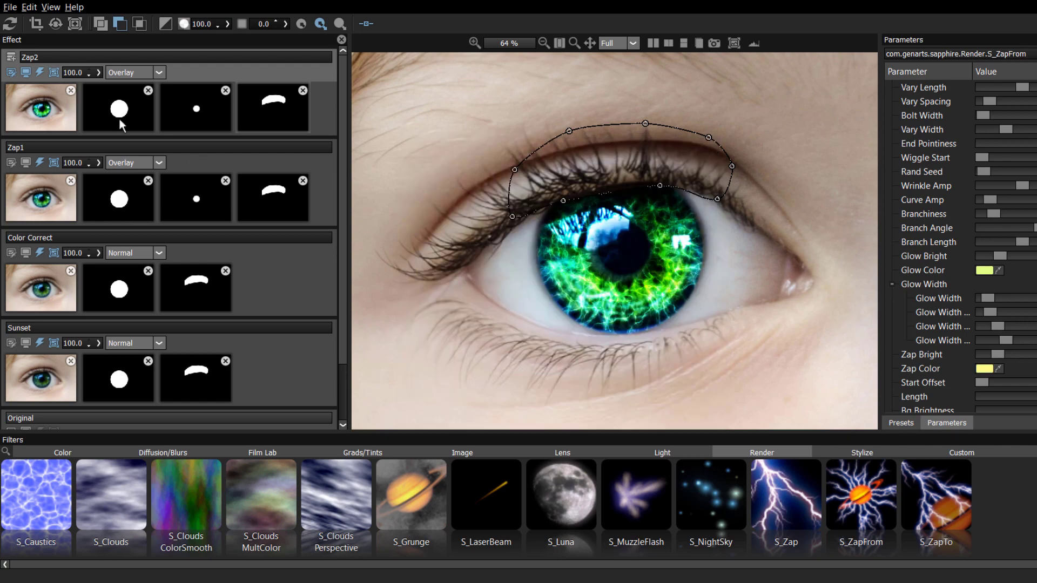
Shrink Zap2's iris spot mask to the inner iris around the pupil and set the layer's blend mode to Lighter Color
click(682, 243)
drag(686, 243, 670, 247)
scroll(962, 244, up, 2)
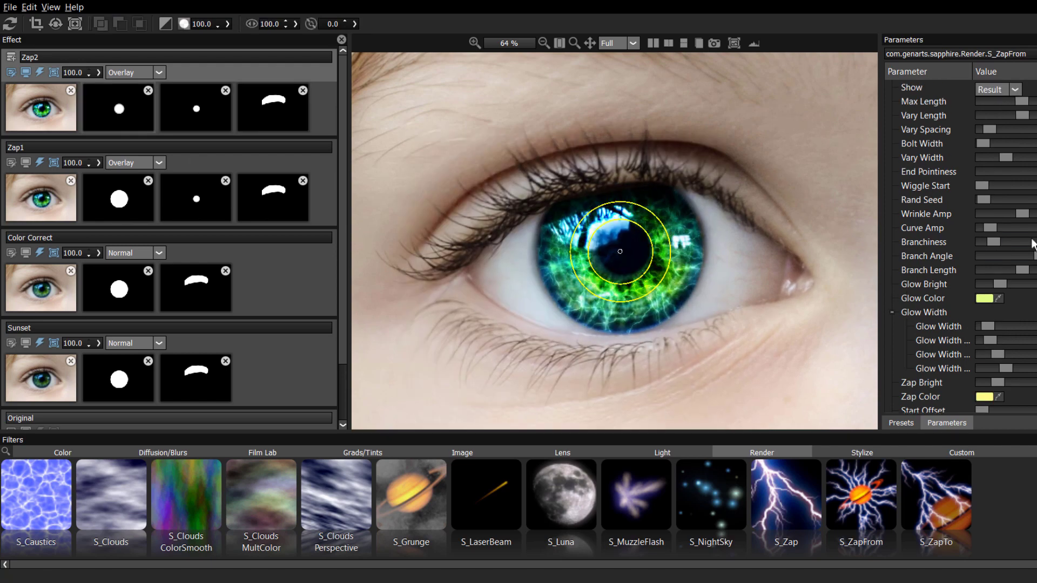
click(159, 73)
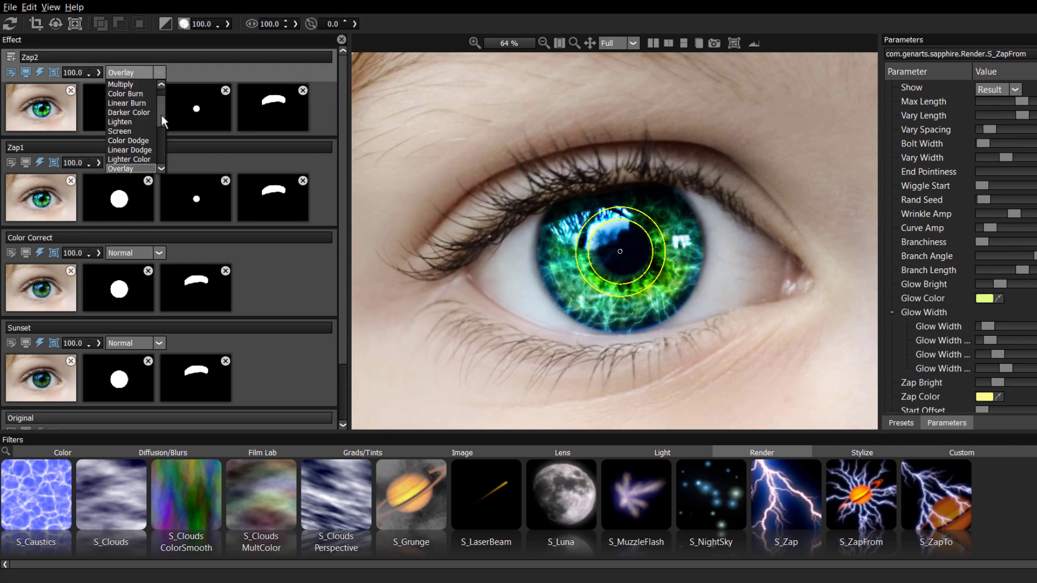
click(161, 114)
drag(672, 246, 677, 247)
scroll(1003, 95, up, 2)
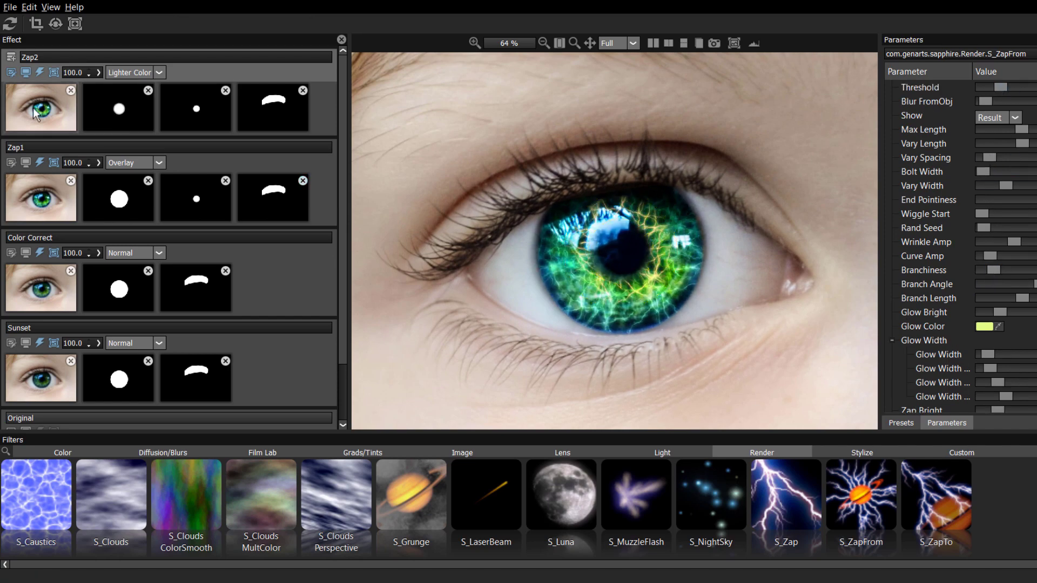
Reduce the opacity of Zap2 to 67.5 and of Zap1 to 77.8
drag(98, 163, 86, 174)
drag(116, 84, 95, 85)
click(98, 163)
drag(93, 174, 106, 174)
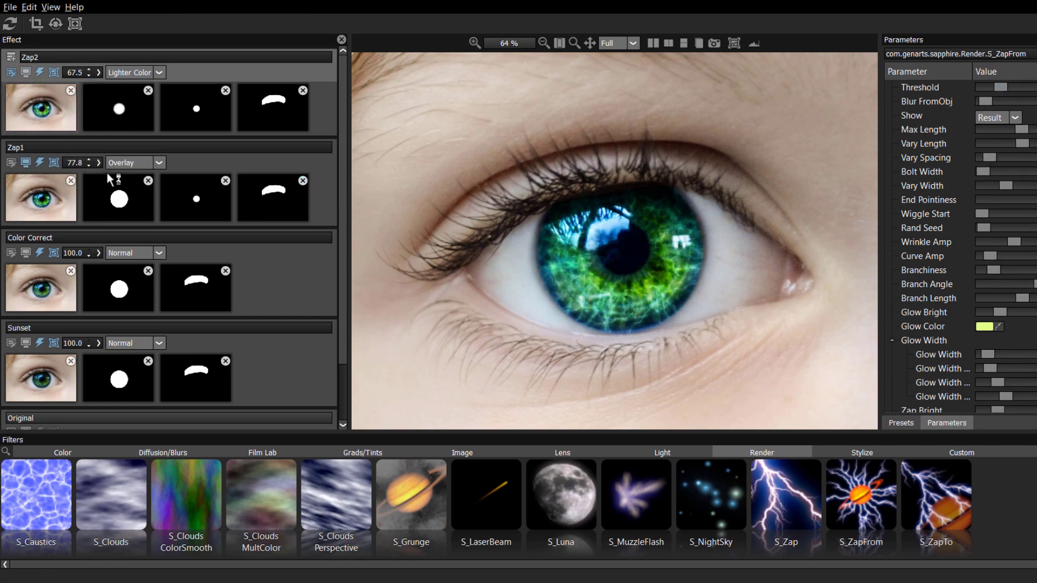
Set Zap2's blend mode to Soft Light and its opacity to 87.3
click(25, 72)
click(136, 72)
click(127, 104)
click(99, 72)
drag(95, 84, 105, 85)
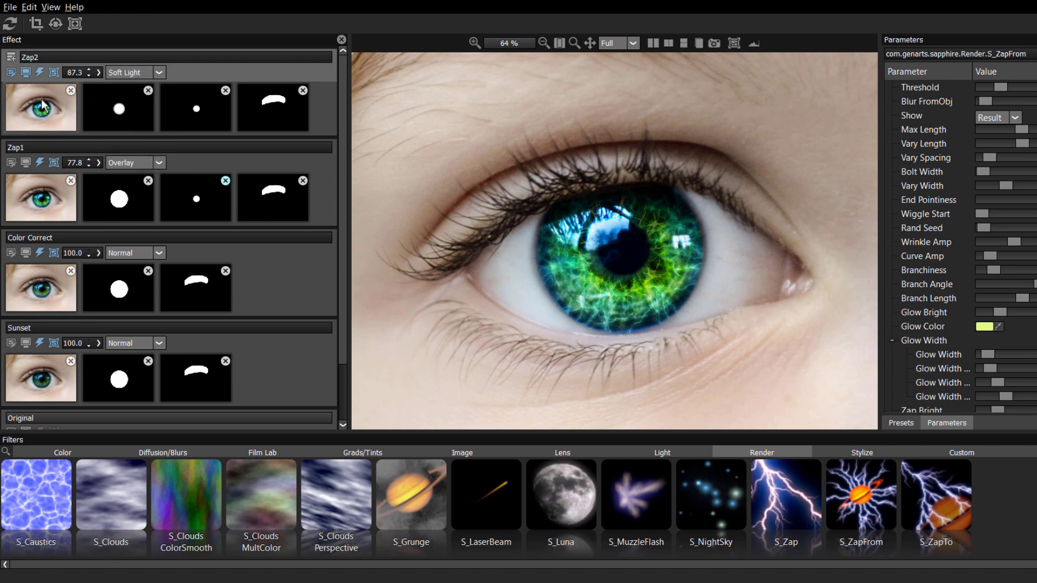
Change Zap2's blend mode to Hard Light and select the Zap1 effect
click(151, 71)
click(170, 97)
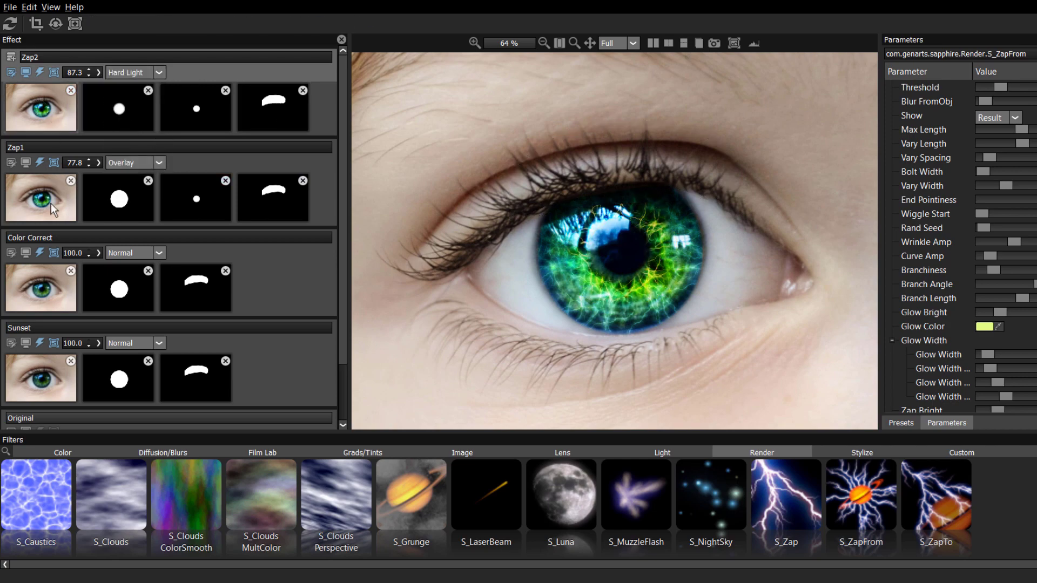
click(51, 203)
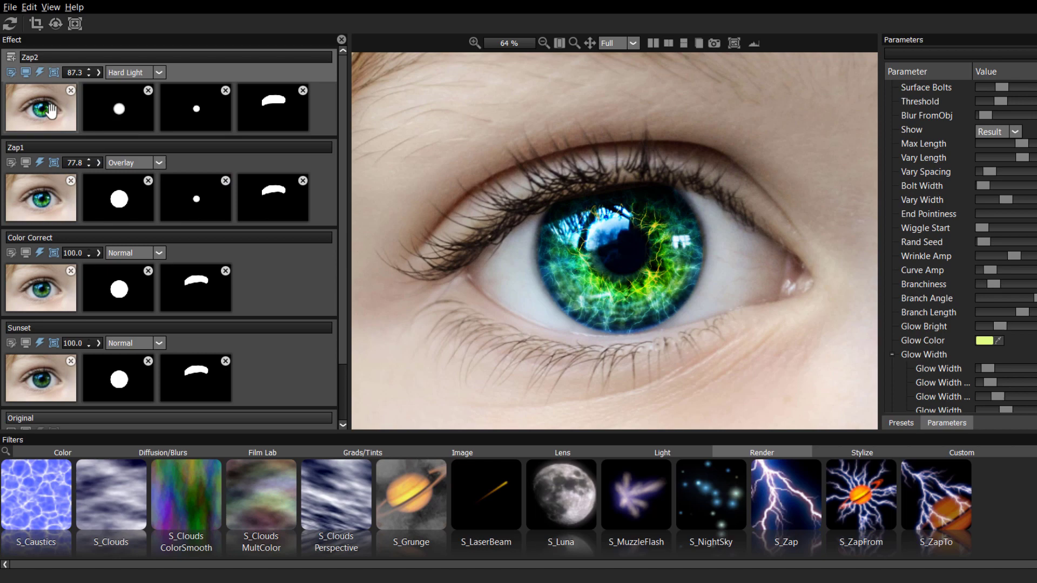
Compare the edited eye with the original photo in the split view
click(653, 43)
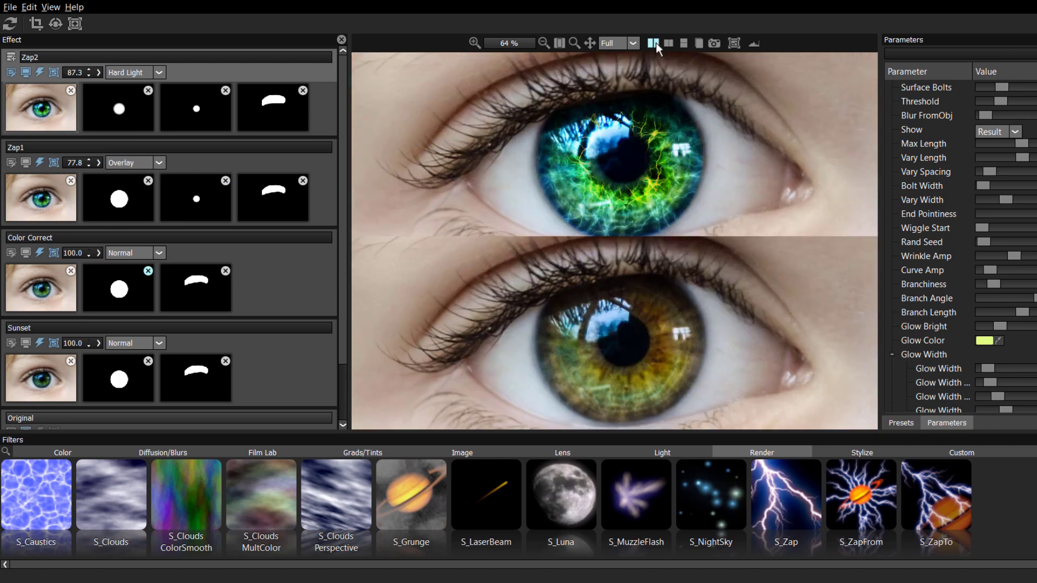
click(653, 42)
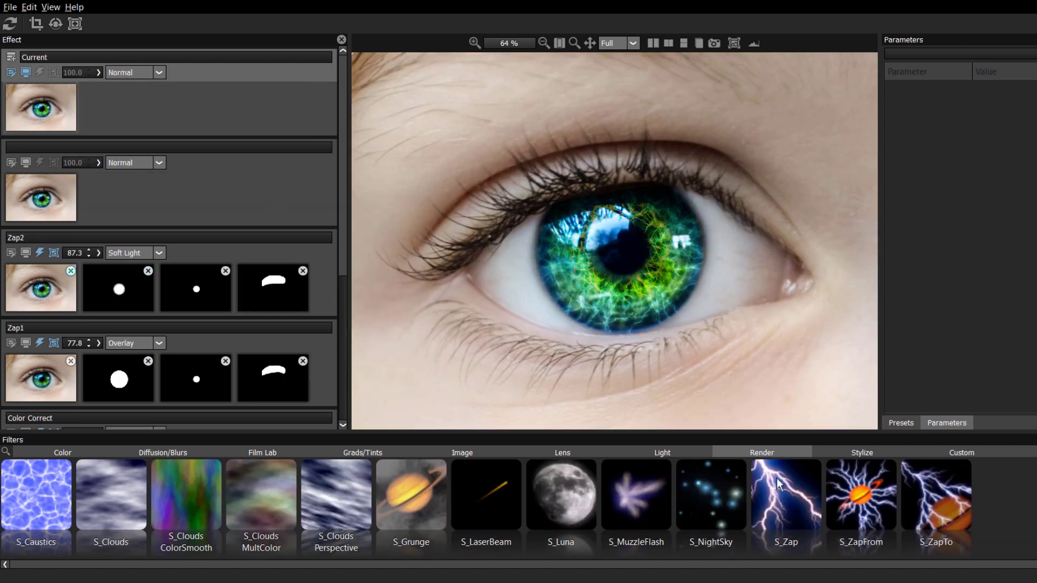
Apply the S_Zap filter on a new layer and place its bolt from the pupil's lower-right edge to the outer iris
click(777, 485)
click(947, 423)
click(980, 143)
drag(452, 67, 648, 272)
drag(778, 414, 669, 307)
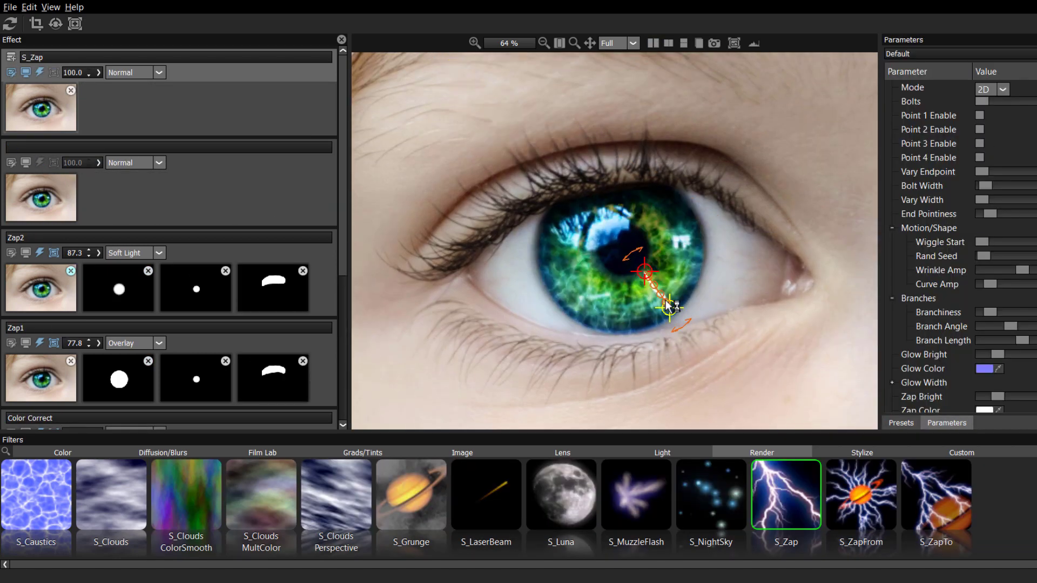
mouse_move(647, 273)
mouse_down()
mouse_move(675, 266)
mouse_move(642, 274)
mouse_up()
Set the S_Zap bolt's glow color to cyan and hide its spline
scroll(987, 316, down, 2)
click(985, 313)
click(616, 202)
click(671, 412)
click(980, 385)
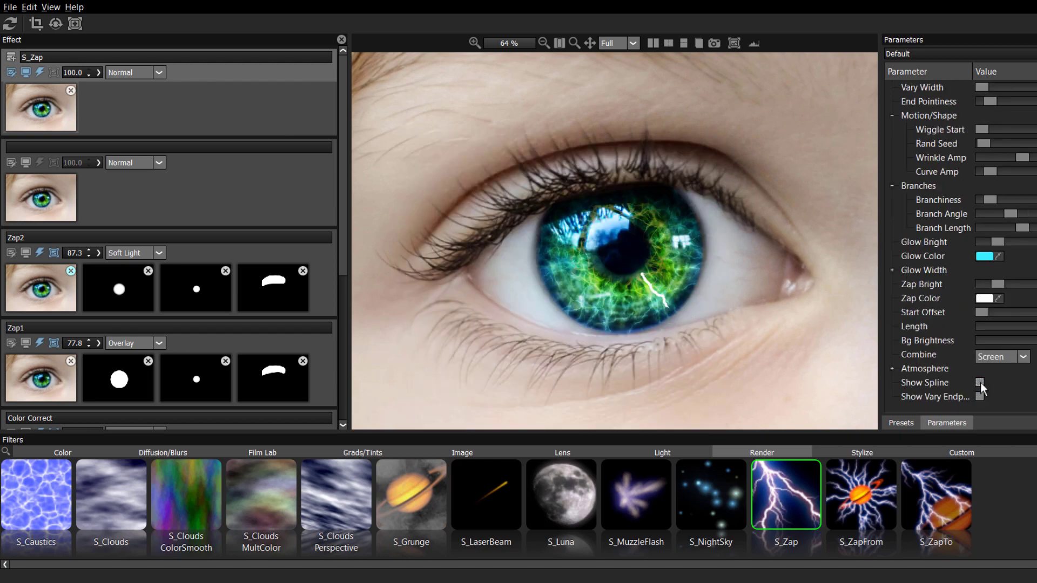
Increase the Branchiness of the S_Zap bolt, keeping the spline hidden
scroll(983, 357, up, 3)
drag(991, 187, 1018, 200)
scroll(1016, 216, down, 2)
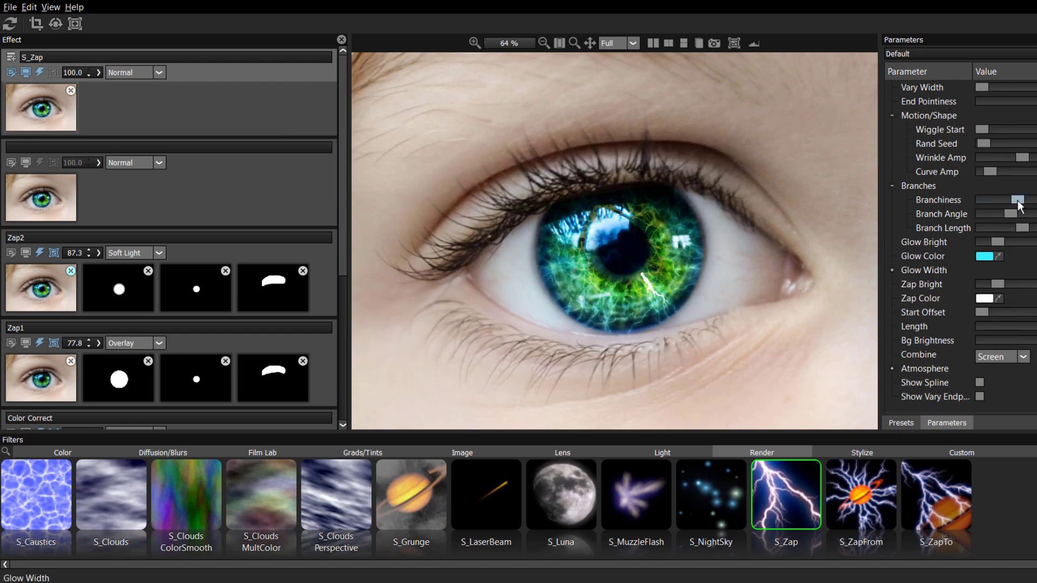
click(980, 382)
scroll(980, 383, up, 4)
Try other blend modes on the S_Zap layer
click(151, 72)
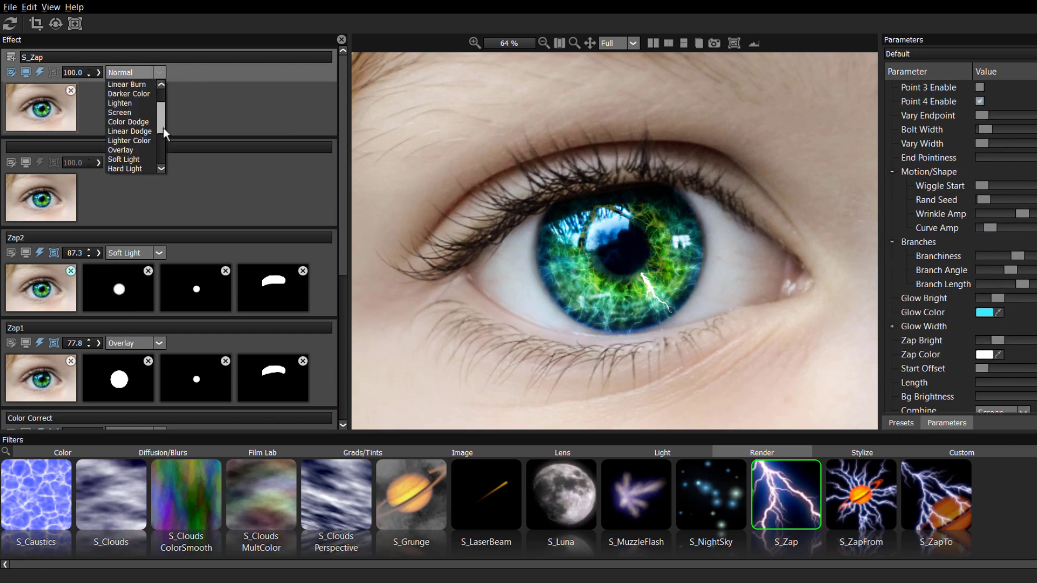
click(156, 113)
click(154, 73)
click(123, 166)
click(153, 73)
click(127, 121)
Set the S_Zap bolt's Combine mode to Add and slightly lower its Zap Bright value
scroll(994, 324, down, 3)
click(1022, 357)
click(996, 386)
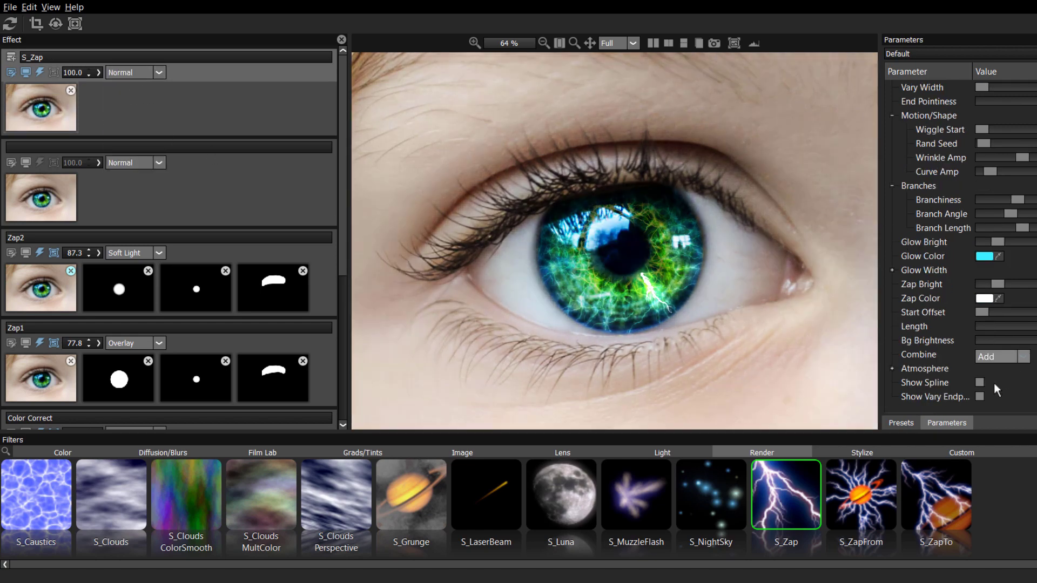
drag(998, 285, 994, 285)
Copy Zap2's spot mask to the S_Zap layer, shrink its outer radius closer to the pupil, and invert it
drag(131, 293, 117, 85)
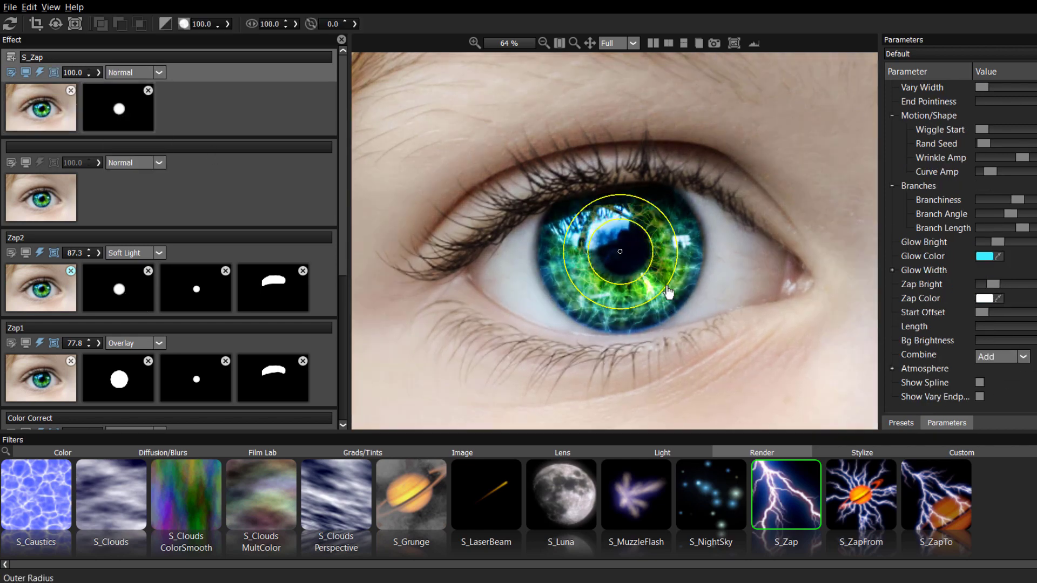
drag(669, 288, 656, 280)
click(165, 24)
click(231, 112)
Duplicate the masked S_Zap layer and position further bolts around the pupil, hiding their splines
key(ctrl+d)
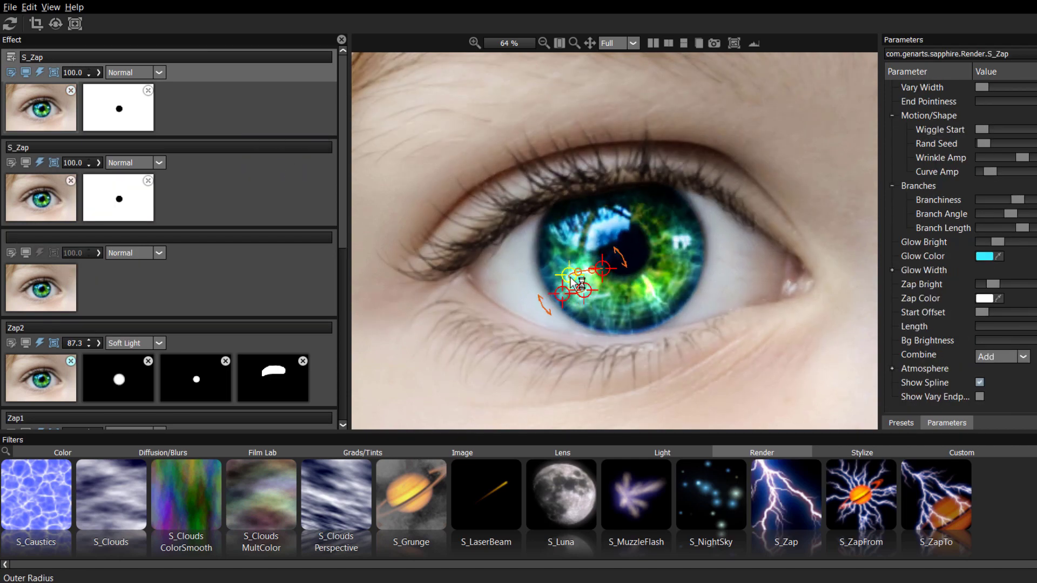
click(980, 382)
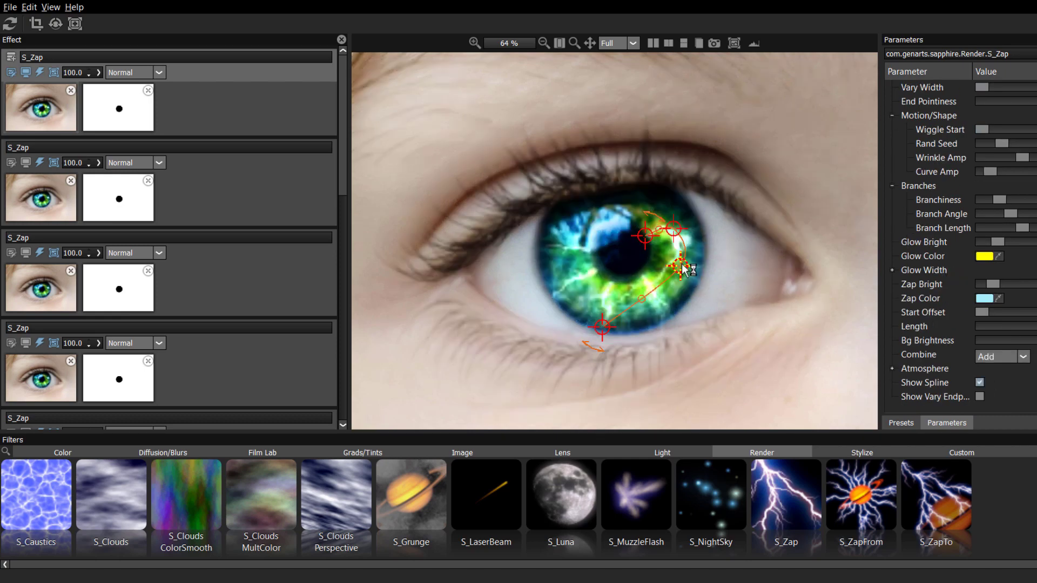
click(980, 382)
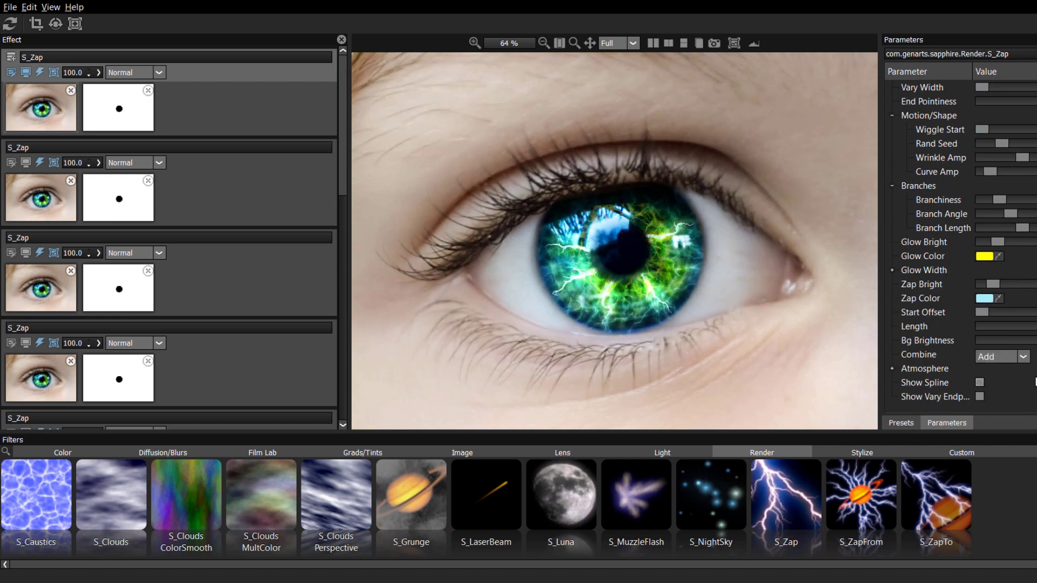
Compare the lightning eye with the original in the split view at 42% zoom with the panels hidden
click(652, 43)
key(Tab)
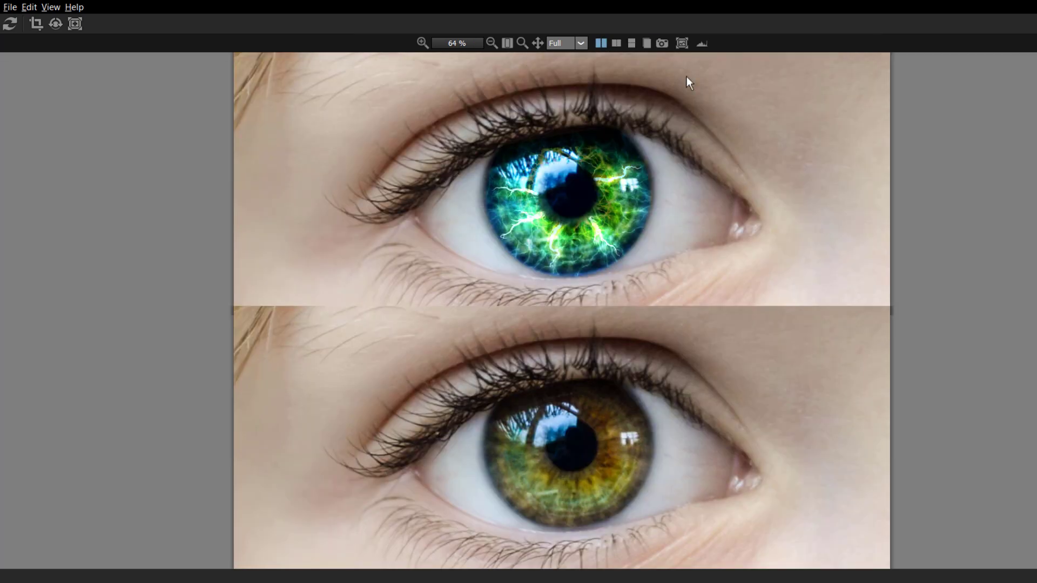
scroll(734, 143, down, 2)
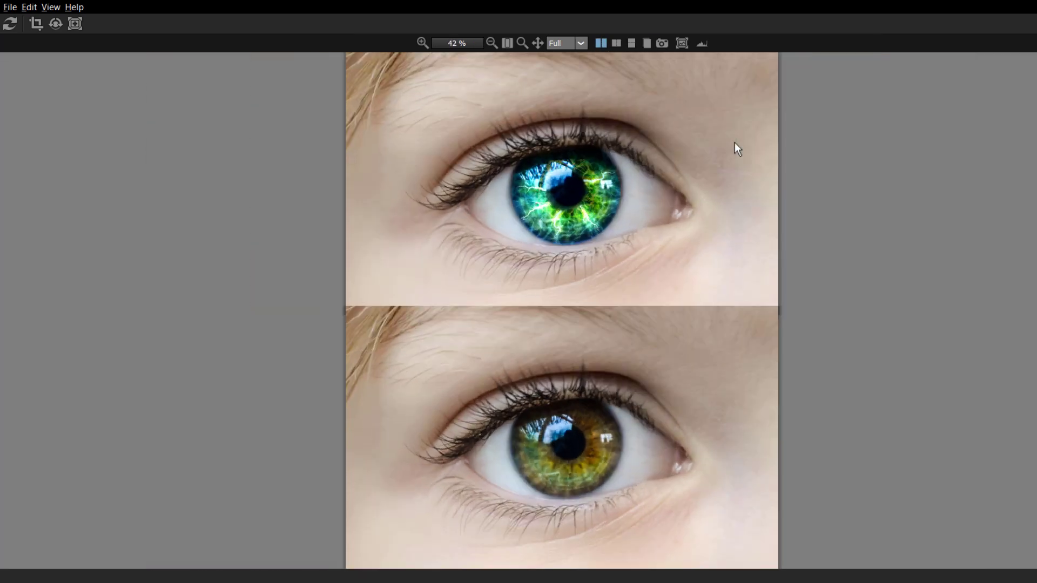
key(Tab)
click(651, 42)
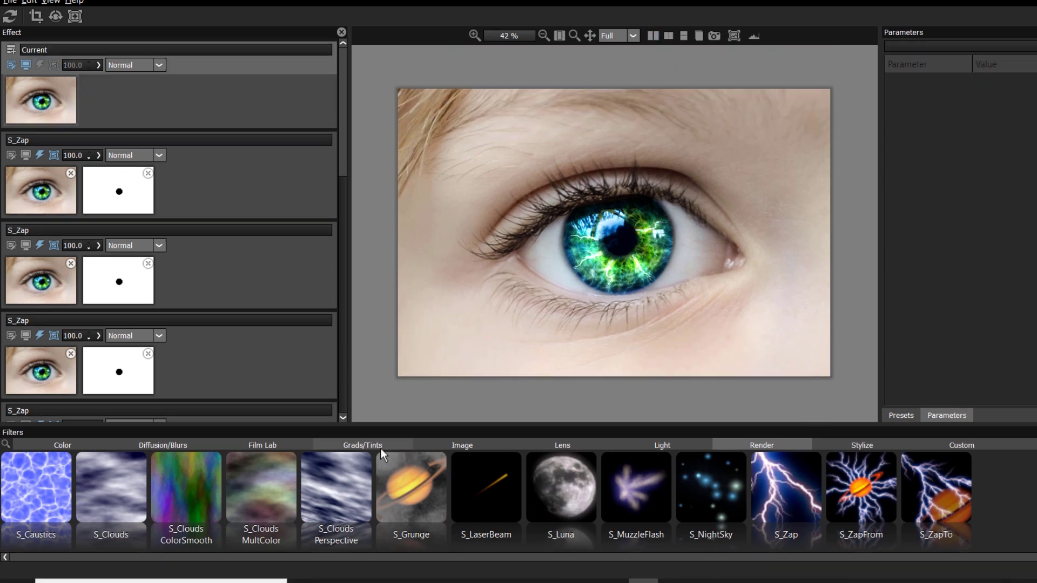
Apply the Film Lab Looks filter on the new top layer
click(287, 441)
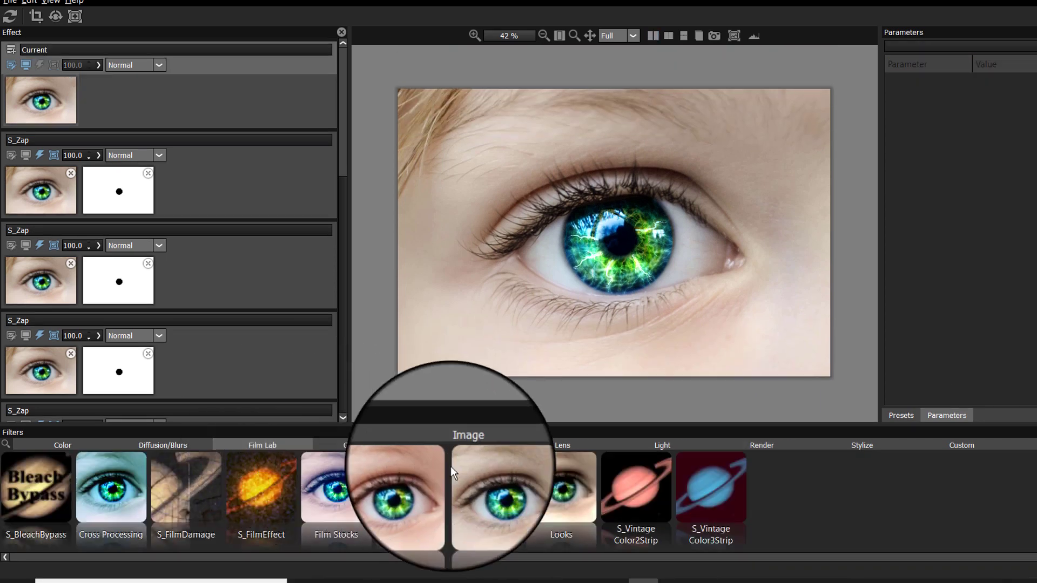
click(566, 484)
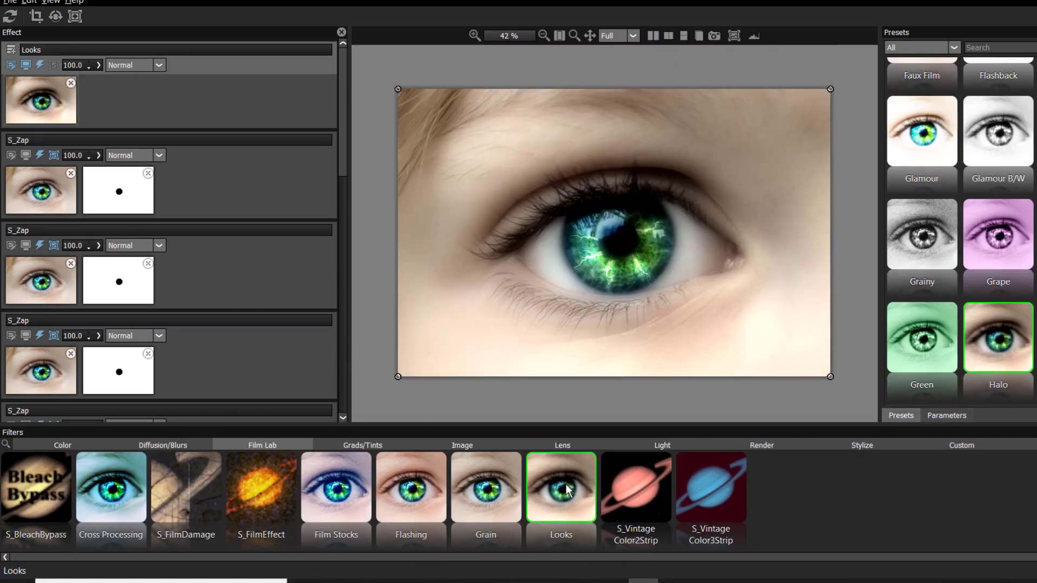
Try the 8mm Color, Basic Black Diffusion and Bleach Bypass presets on the Looks layer
scroll(960, 232, up, 10)
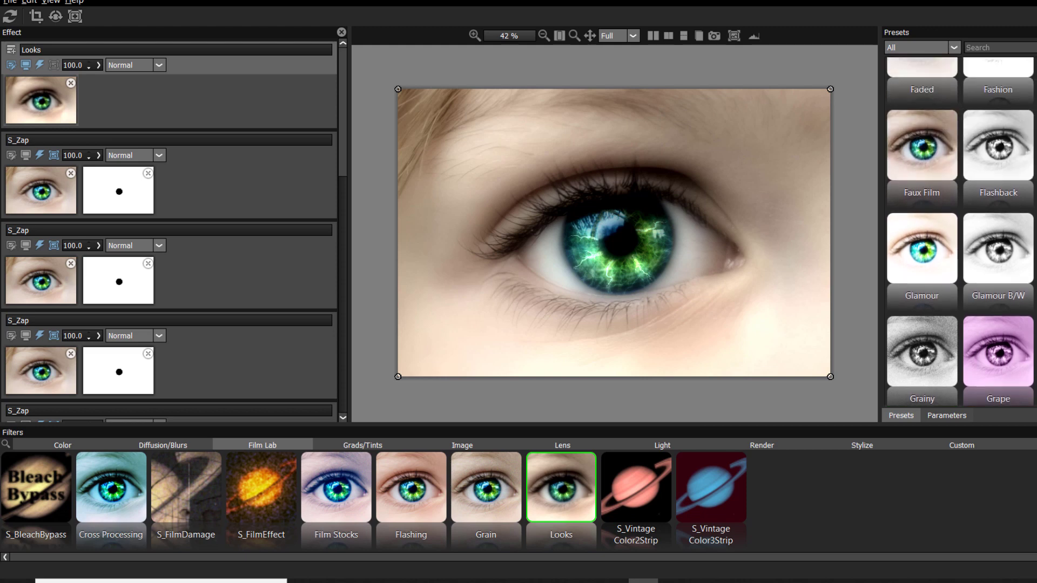
scroll(960, 231, up, 5)
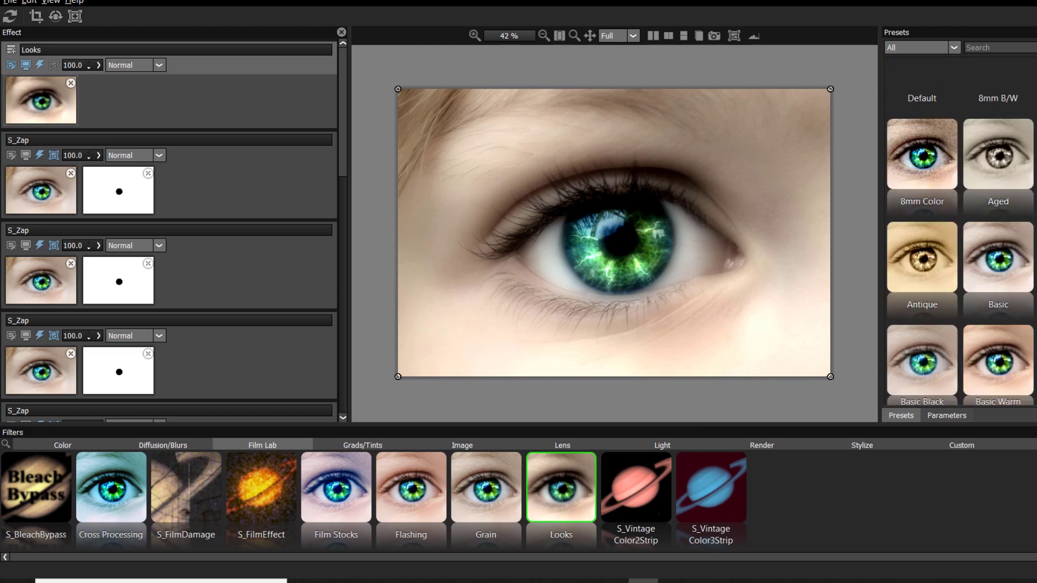
click(938, 205)
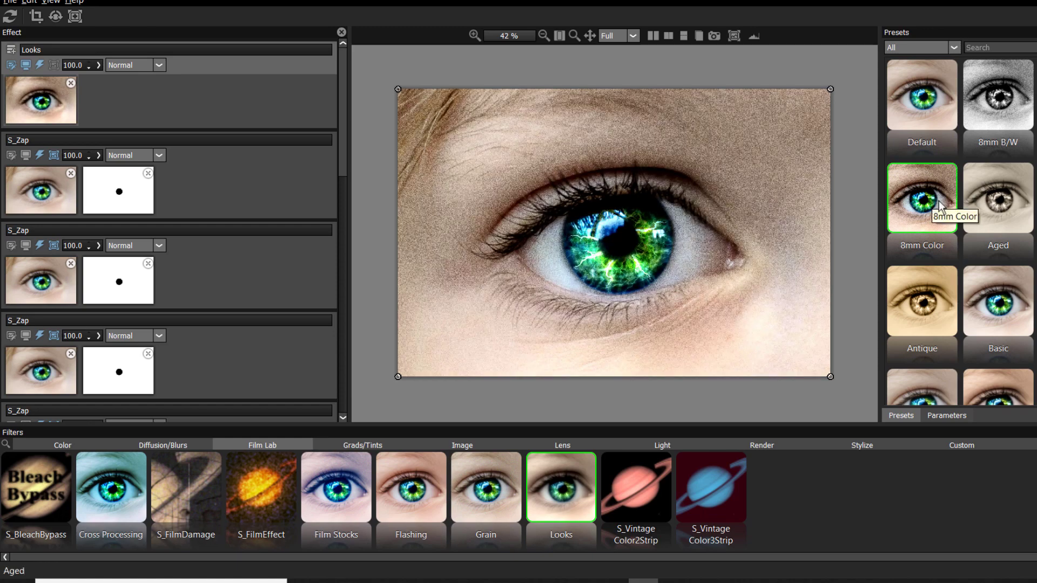
click(1008, 222)
scroll(960, 232, down, 3)
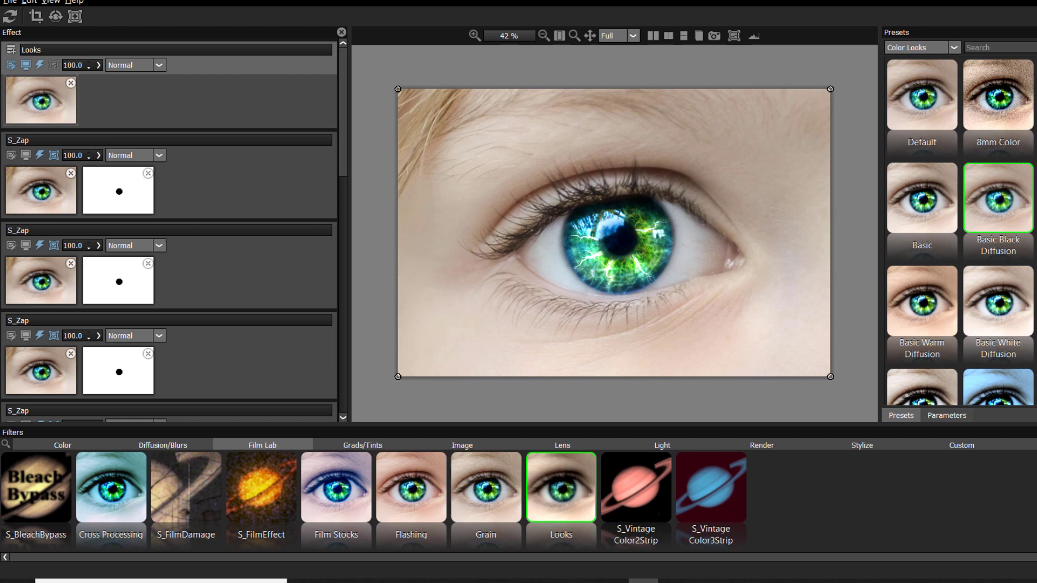
scroll(943, 210, down, 4)
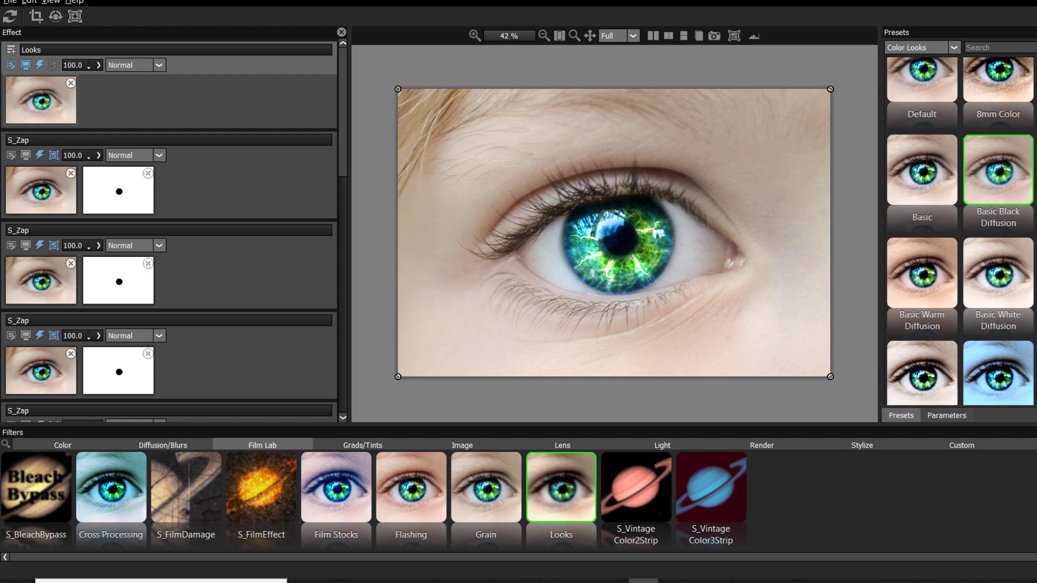
click(942, 210)
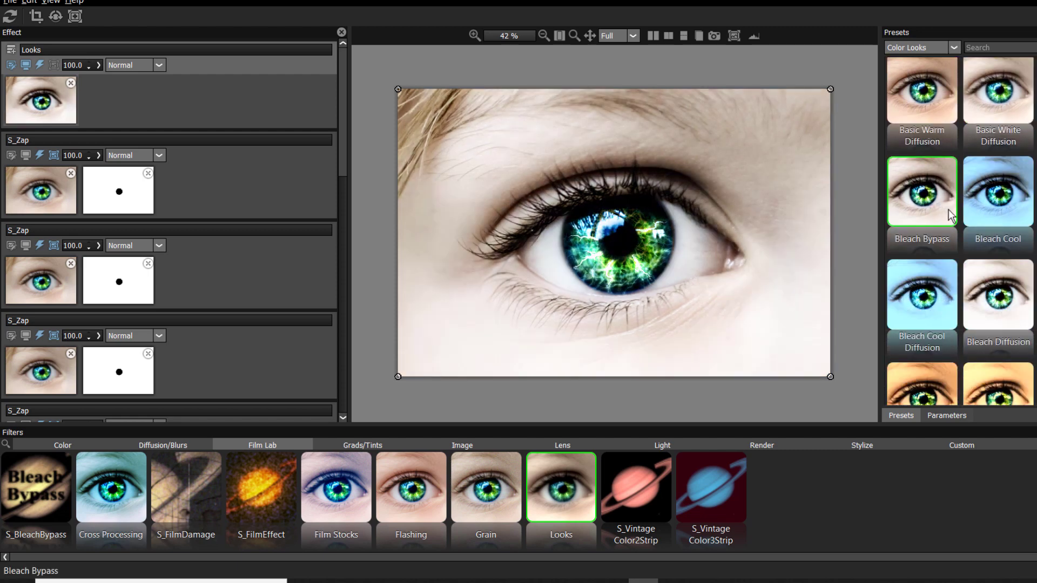
Apply the Color Reversal preset to the Looks layer and set the layer's opacity to 50
scroll(940, 216, down, 5)
click(937, 232)
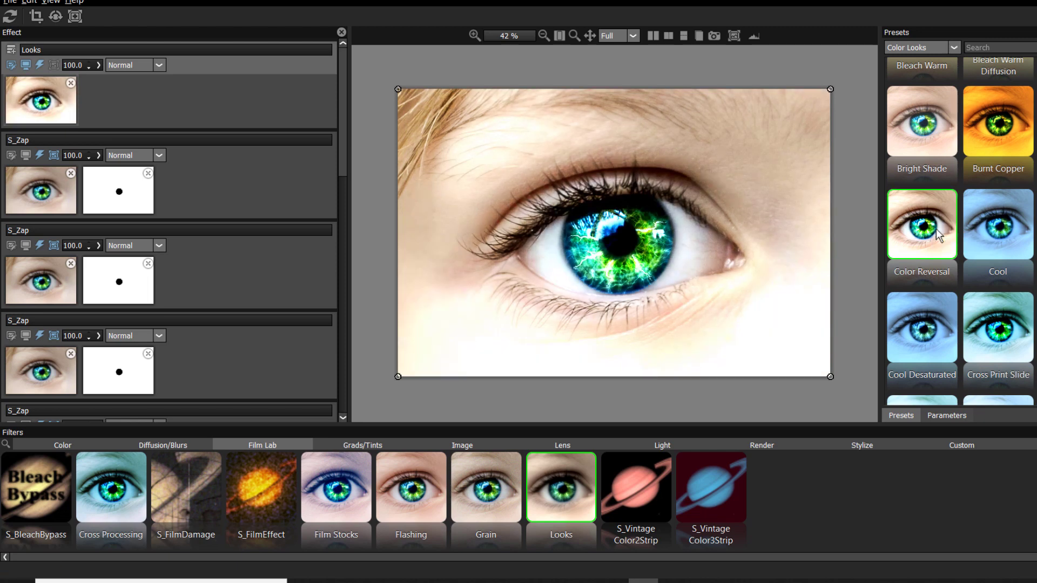
click(89, 67)
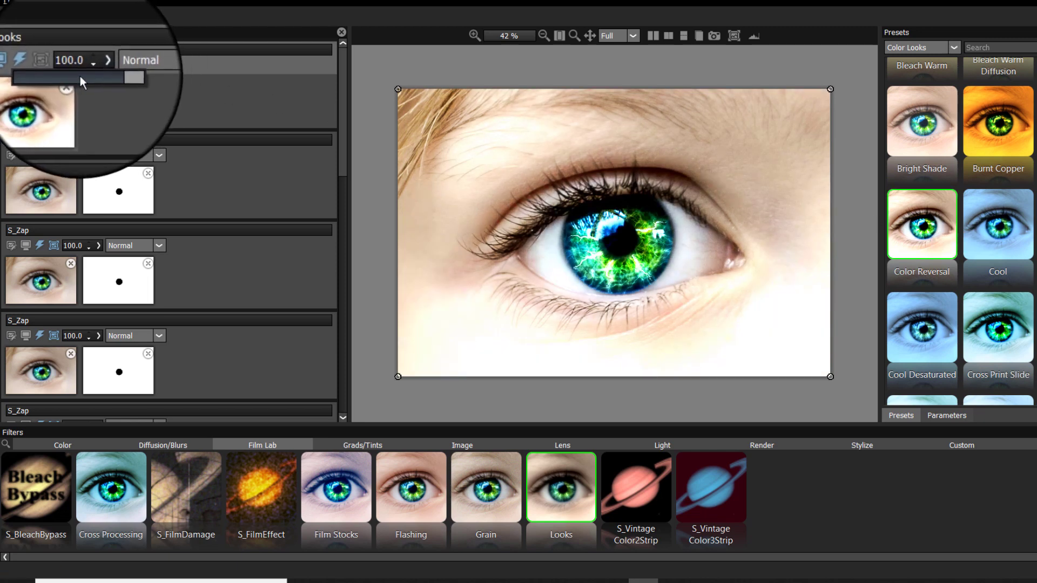
click(81, 82)
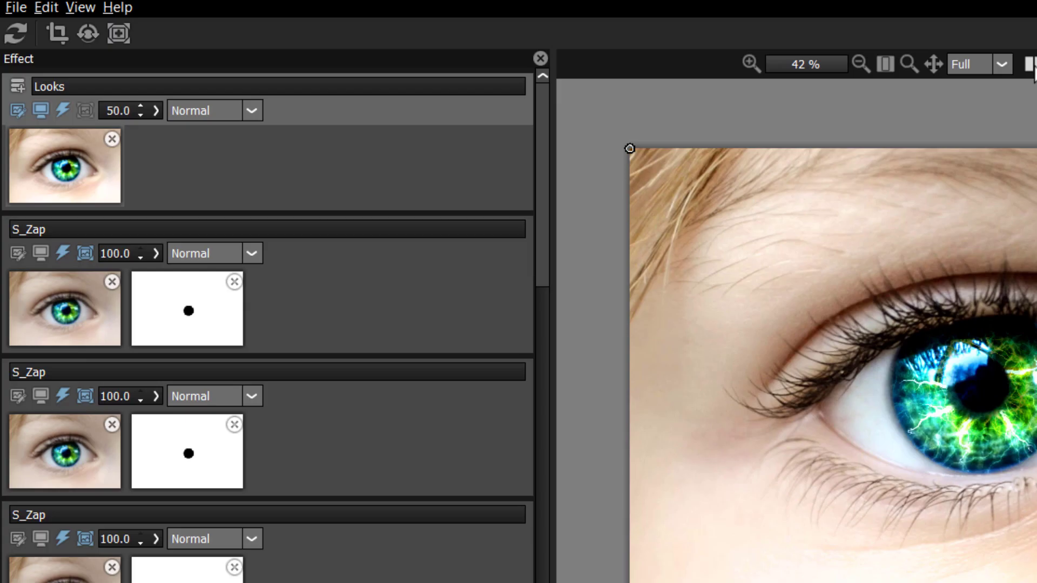
Save the image in Downloads as a TIFF named FantasyEye with LZW compression, the ICC profile embedded and the setup included
click(15, 7)
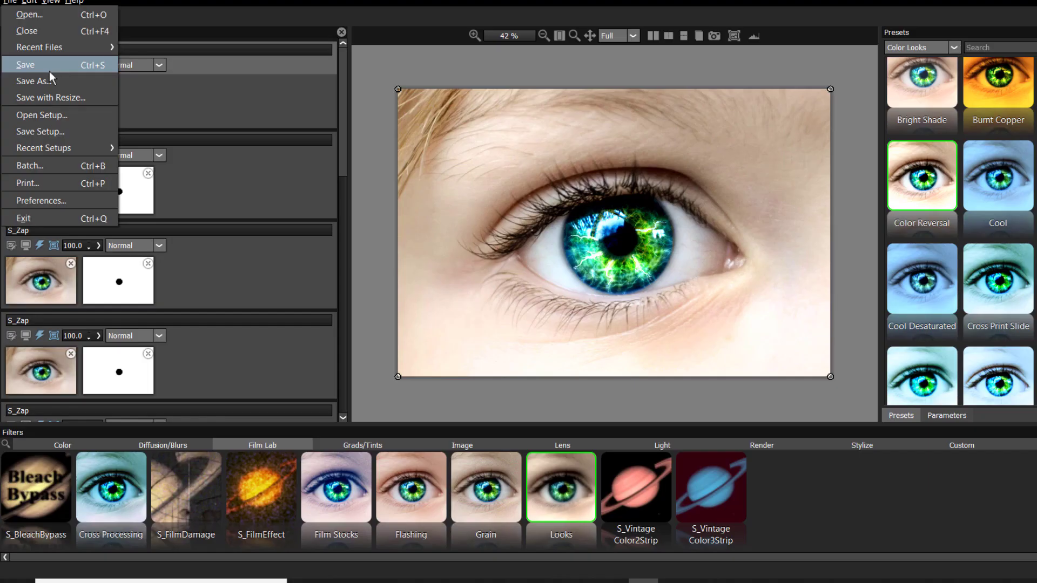
click(76, 136)
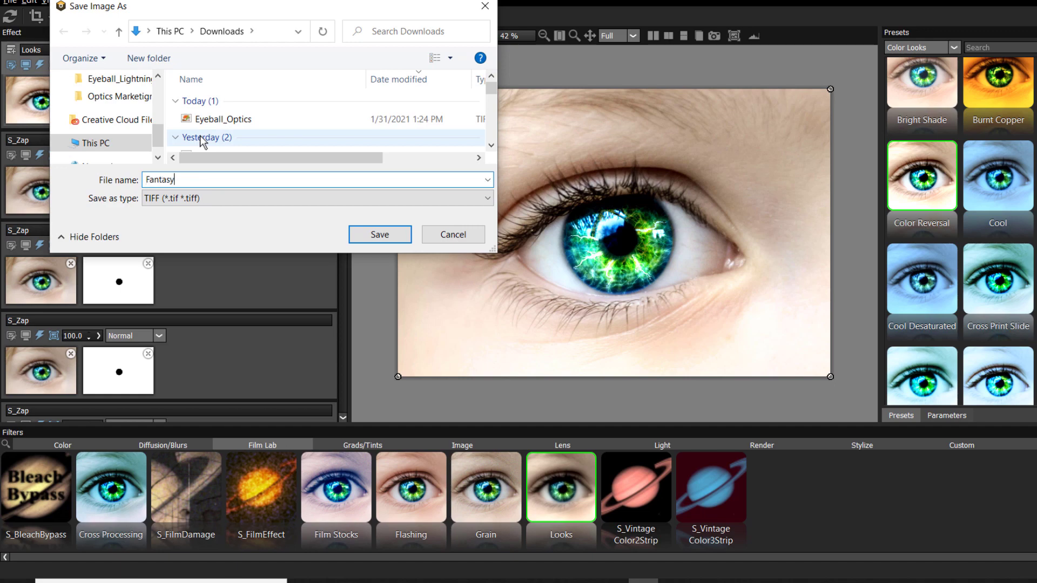
text(FantasyEye)
click(359, 241)
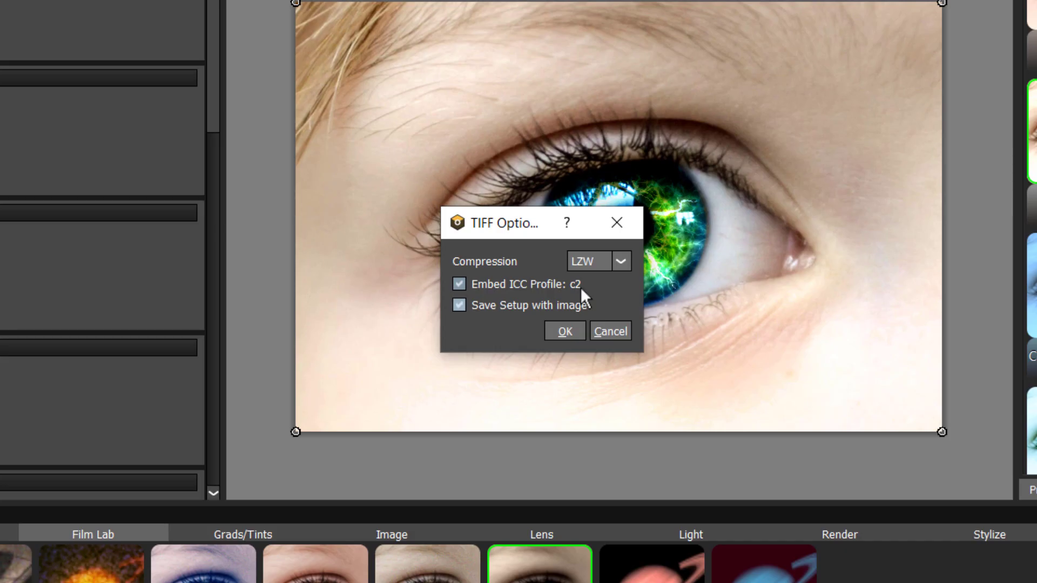
click(572, 336)
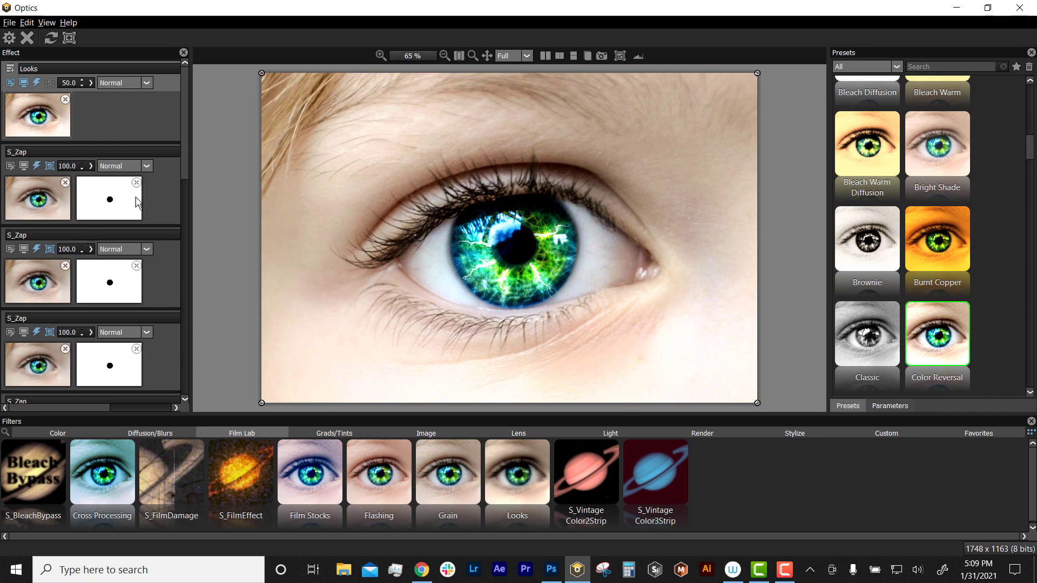
Apply the Optics effects and return to Photoshop with them as a smart filter on the Background copy layer
click(9, 43)
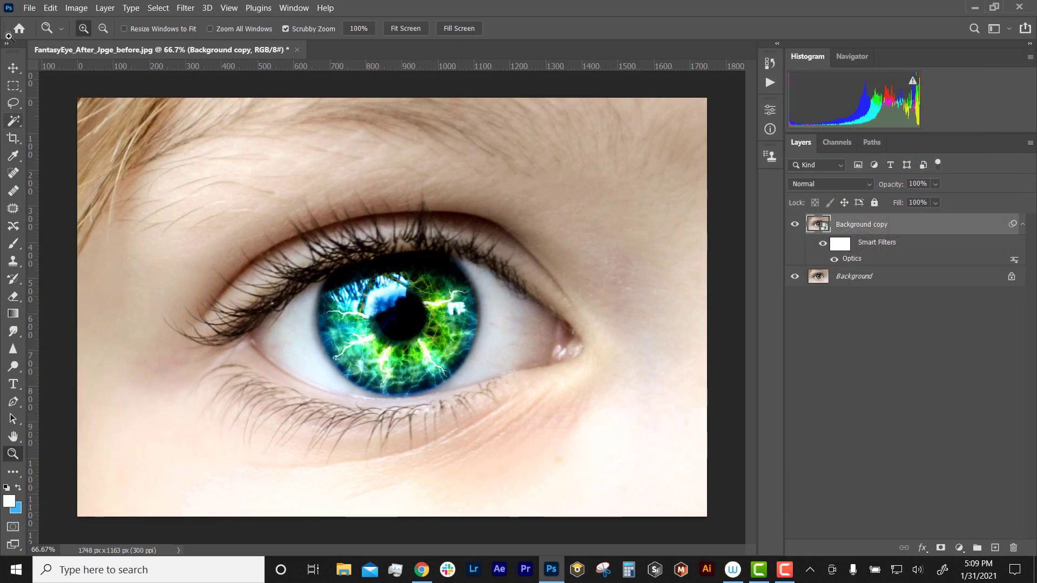